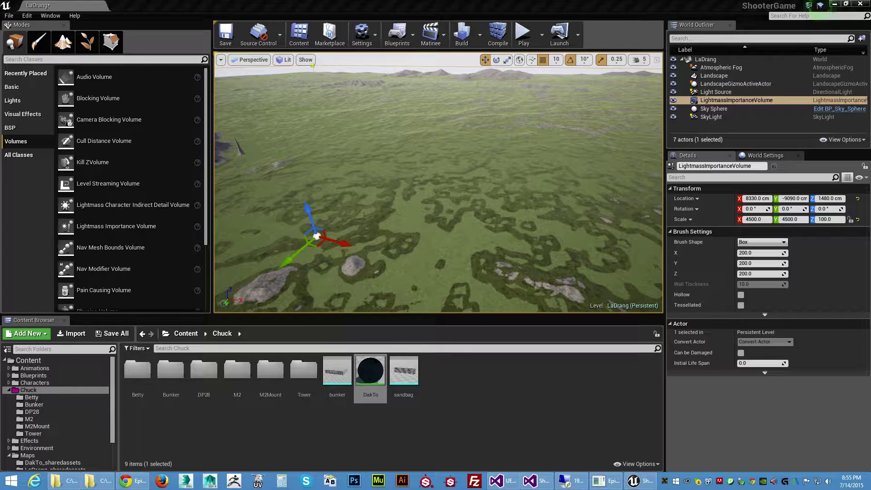
Close the UE4 engine solution in Visual Studio without saving, returning to the LaDrang level
right_click_drag(439, 191, 409, 209)
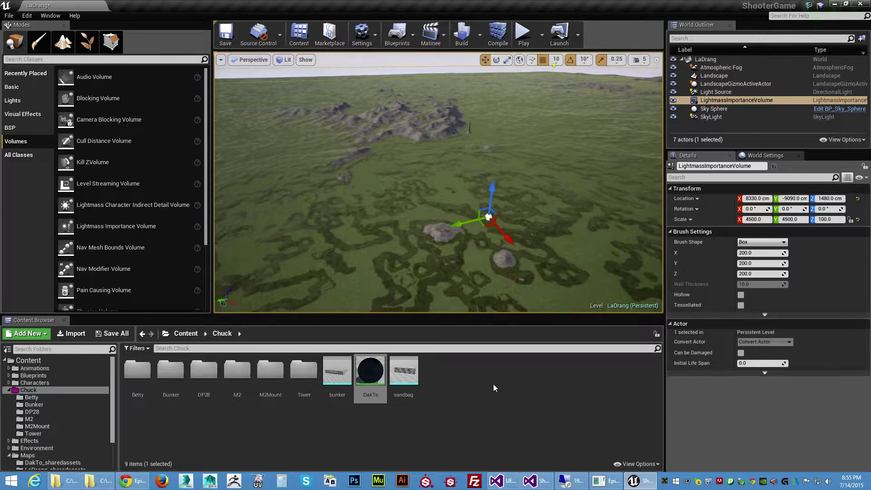
mouse_move(509, 481)
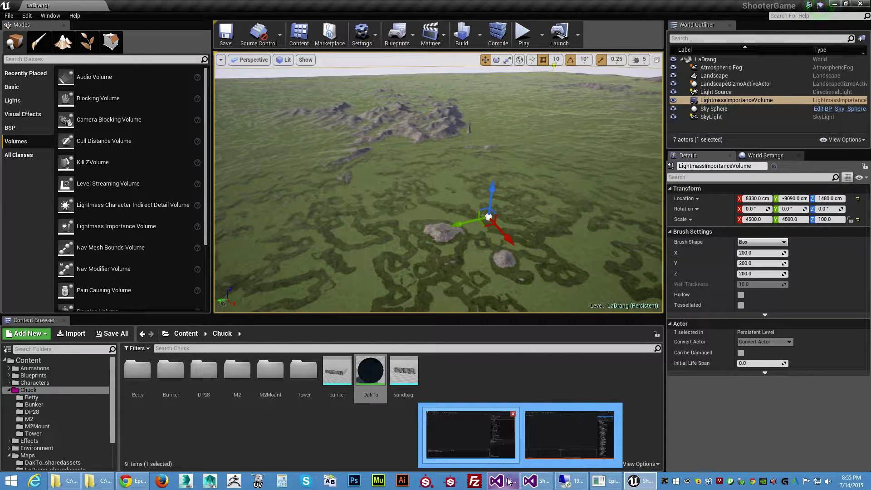
left_click(498, 447)
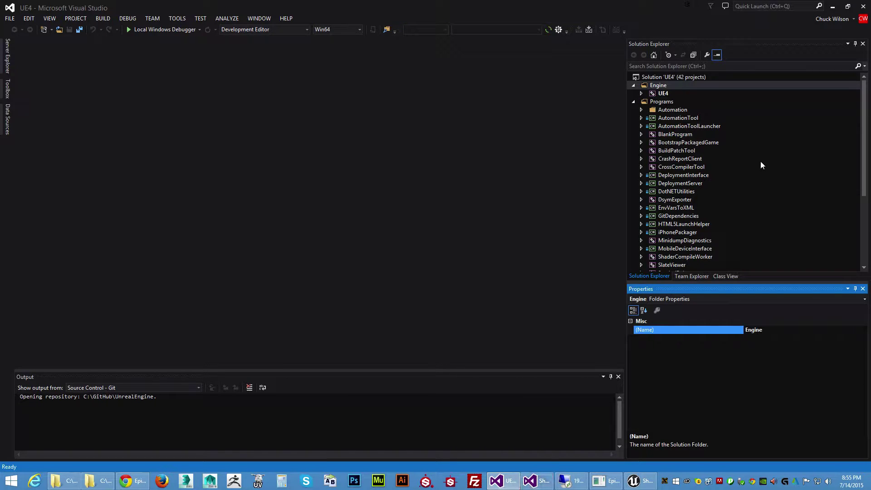
left_click(863, 6)
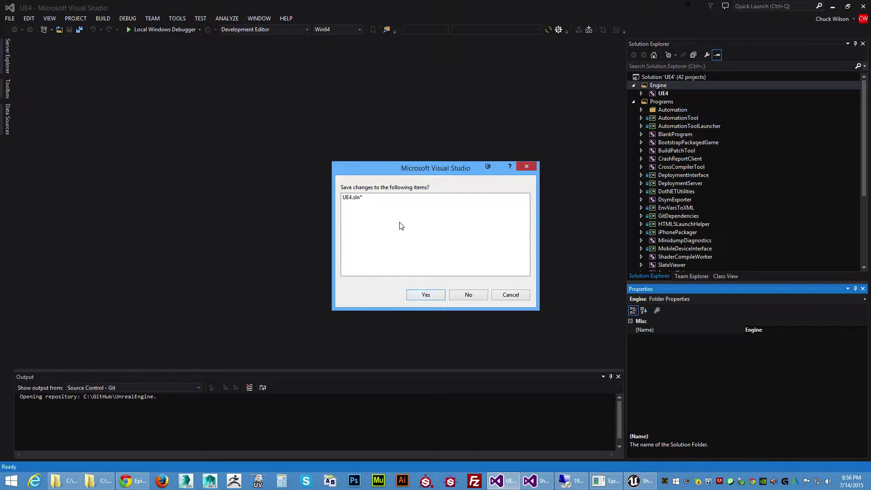
left_click(527, 166)
left_click(863, 6)
left_click(475, 295)
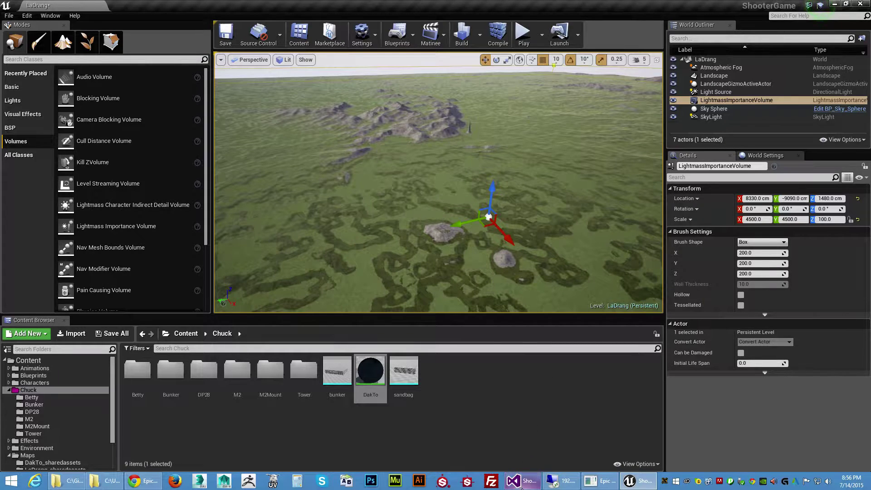
key("alt+Tab")
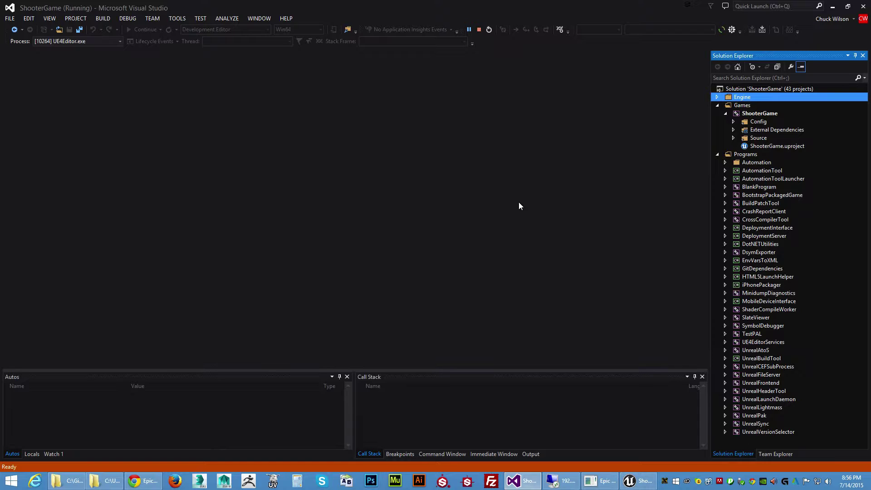
left_click(641, 482)
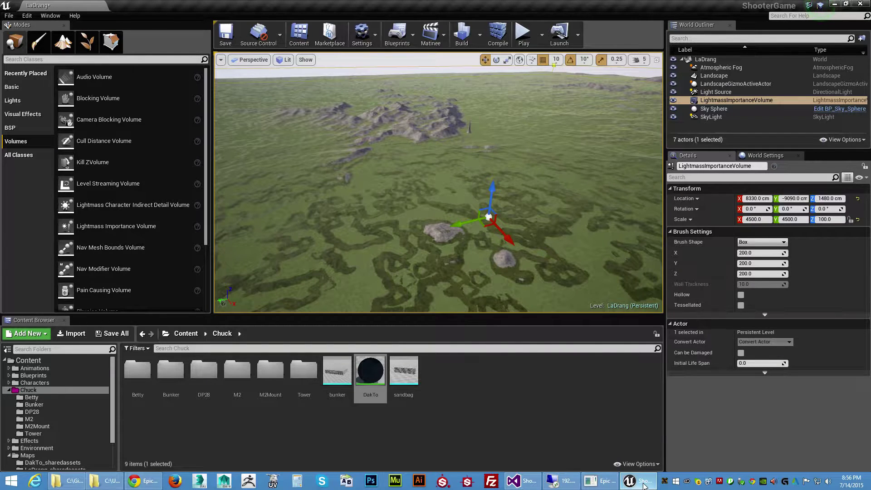
left_click(645, 485)
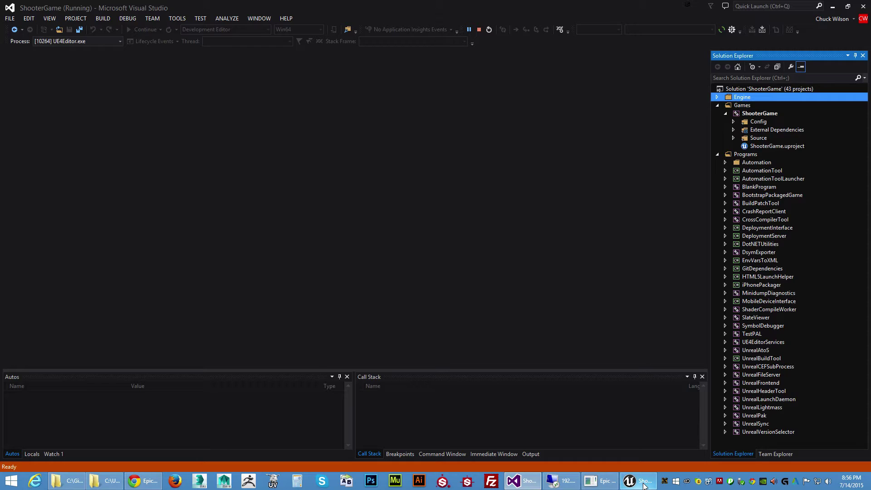
left_click(645, 485)
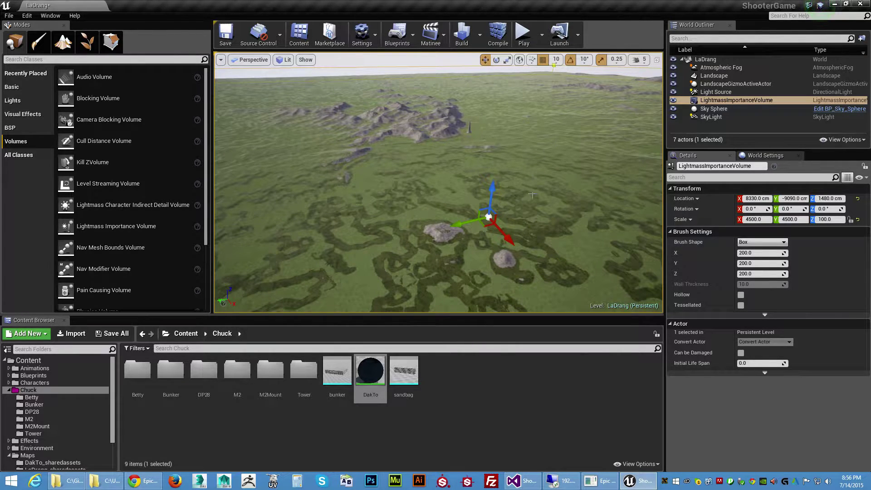
left_click(521, 482)
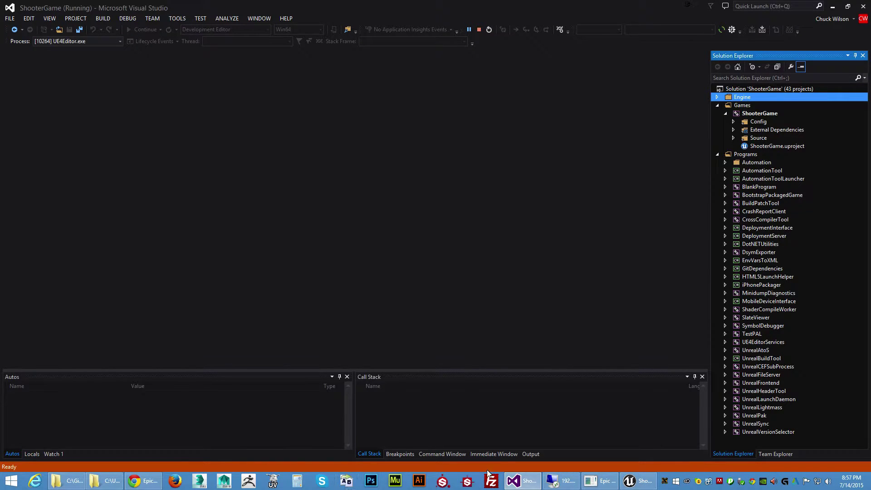
left_click(638, 482)
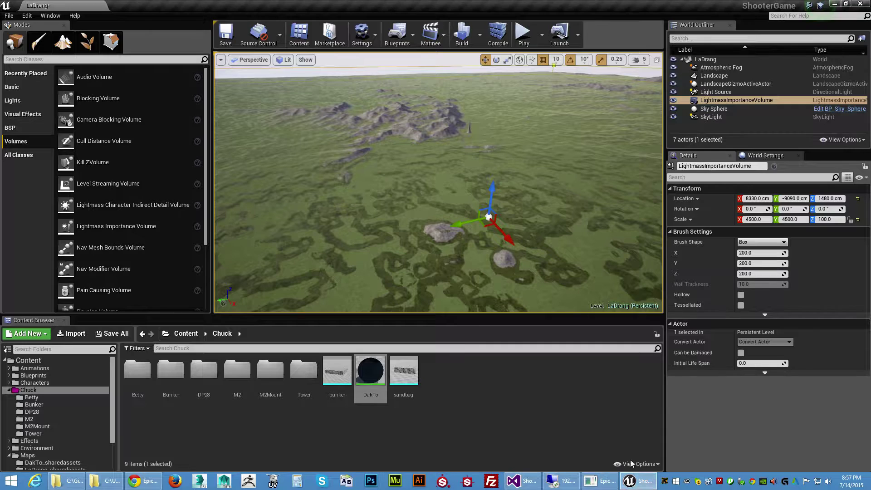
left_click(600, 481)
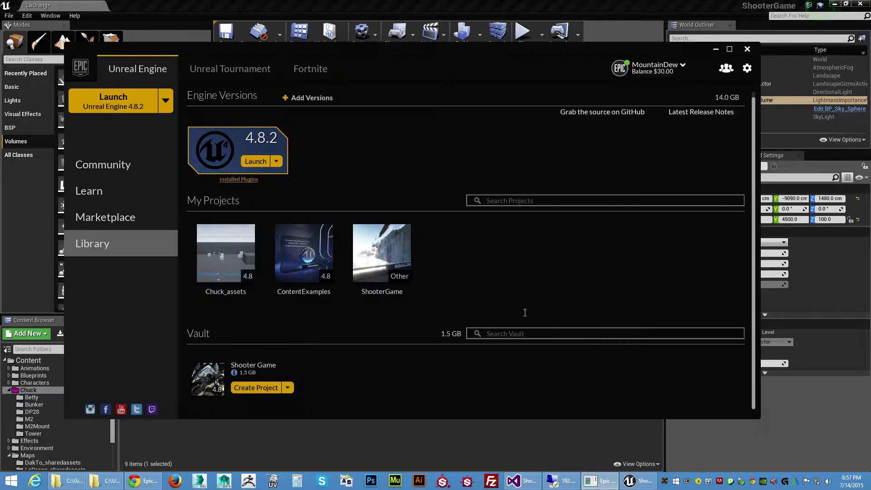
left_click(715, 49)
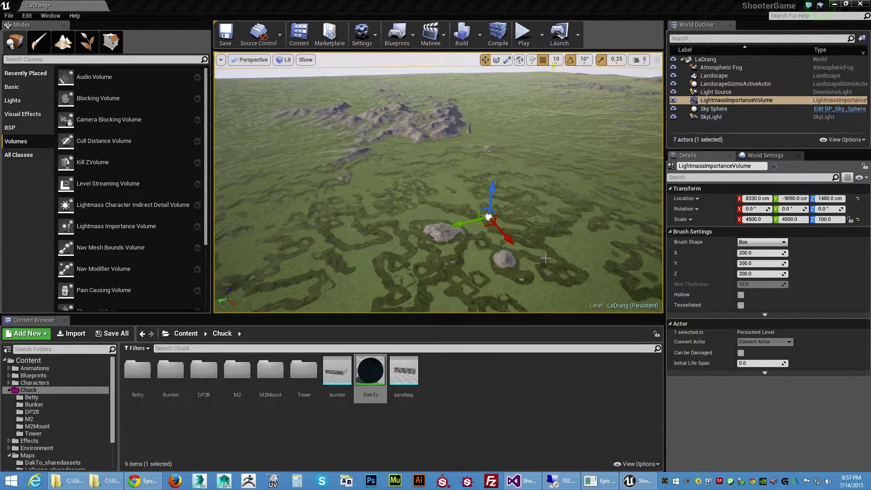
right_click_drag(530, 226, 542, 252)
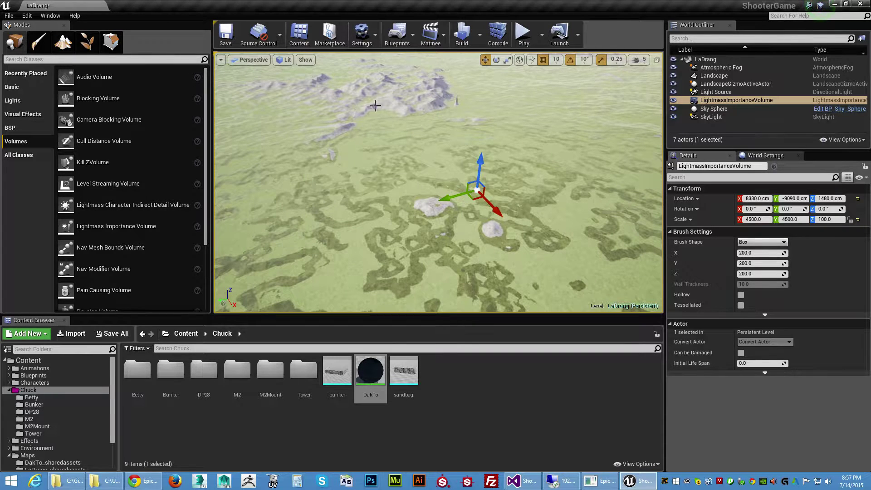
Open Project Settings and check Maps & Modes, where both default maps are /Game/Maps/DakTo
left_click(363, 39)
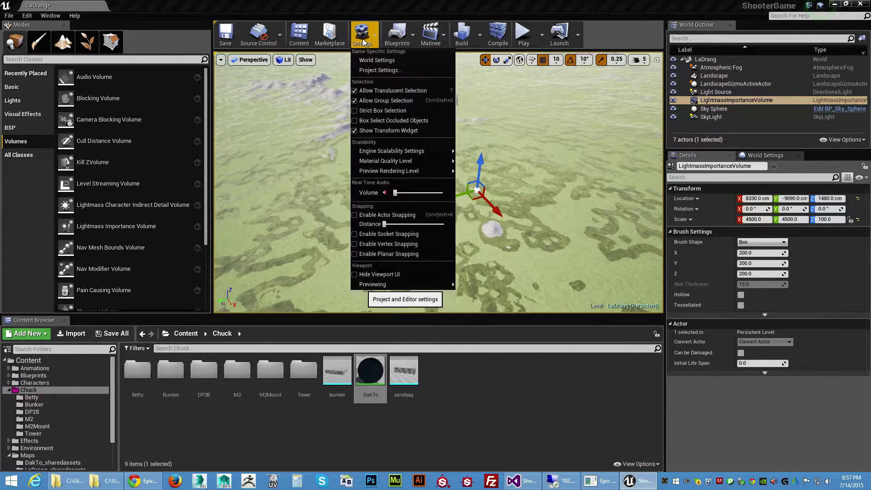
left_click(377, 69)
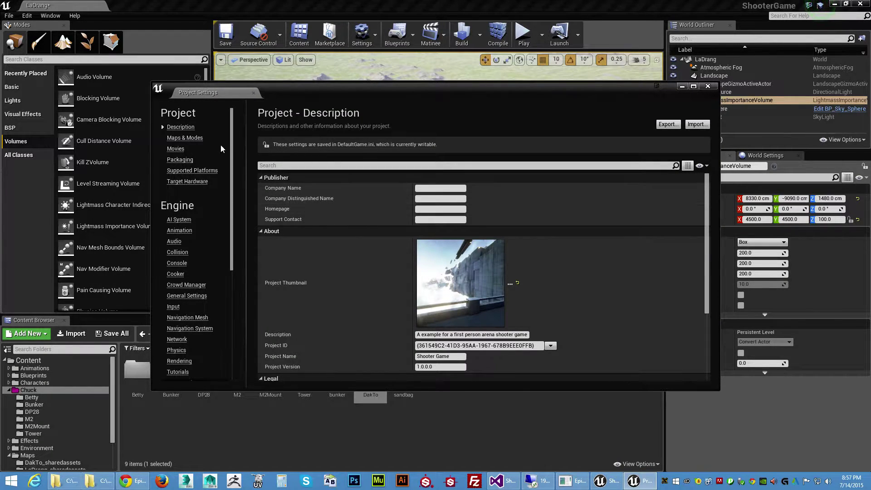
left_click(194, 138)
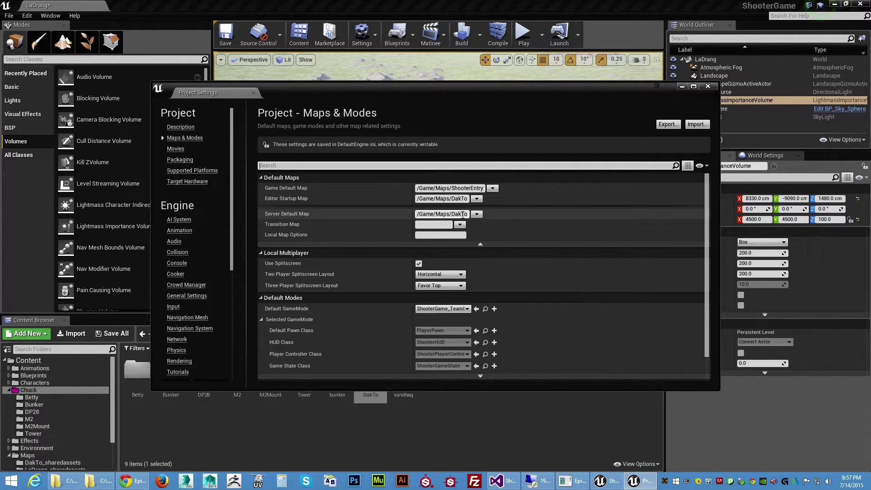
scroll(504, 236, "down", 2)
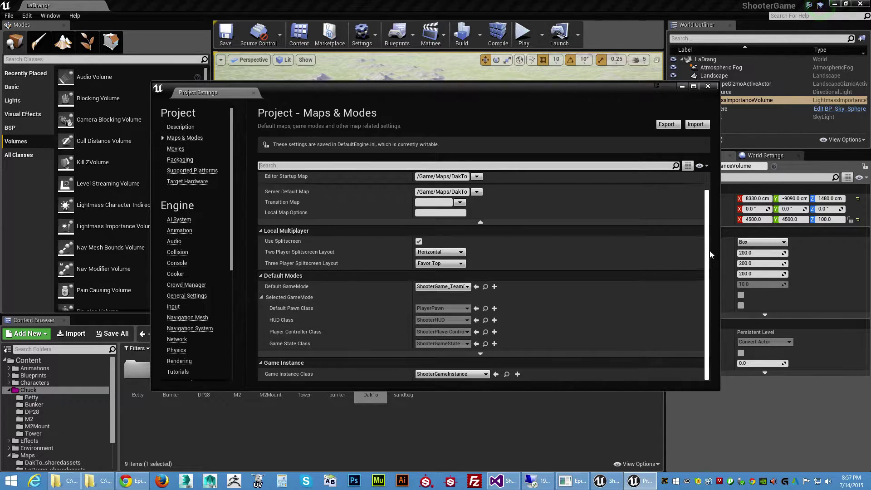
left_click_drag(708, 250, 698, 280)
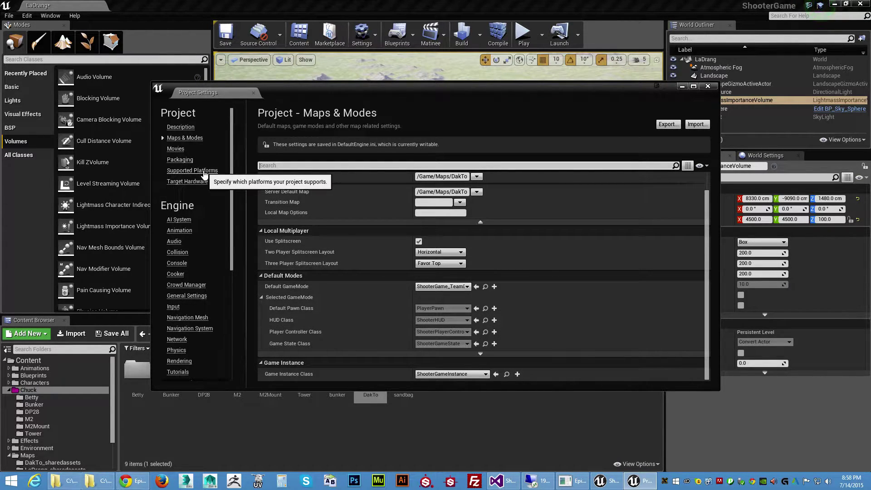
Go to the Packaging settings and show its advanced options
left_click(182, 160)
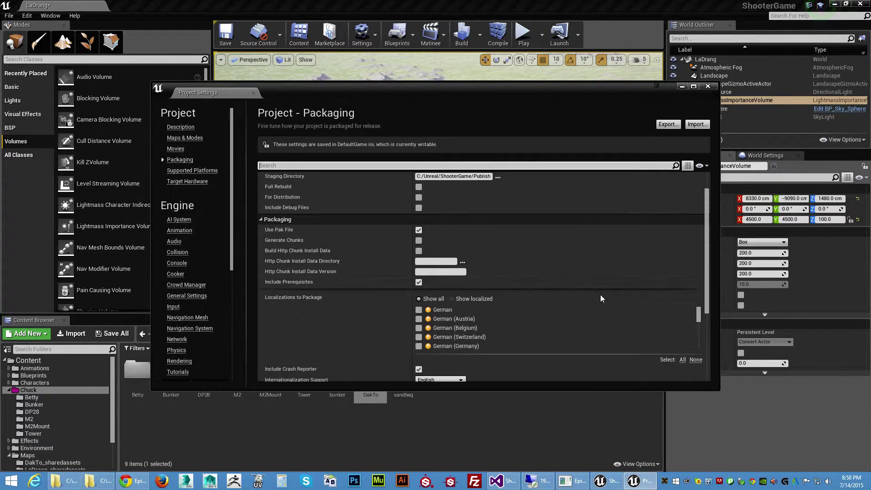
left_click_drag(706, 244, 709, 201)
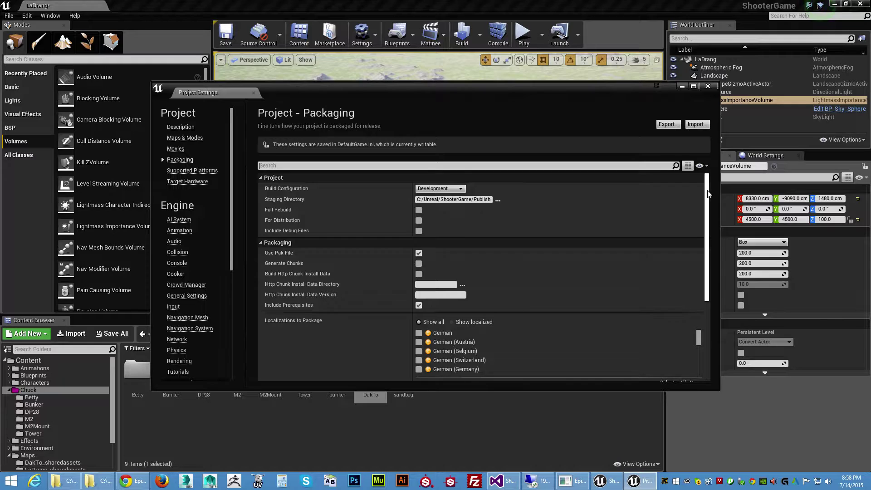
scroll(694, 299, "down", 5)
scroll(694, 299, "up", 5)
scroll(691, 221, "down", 3)
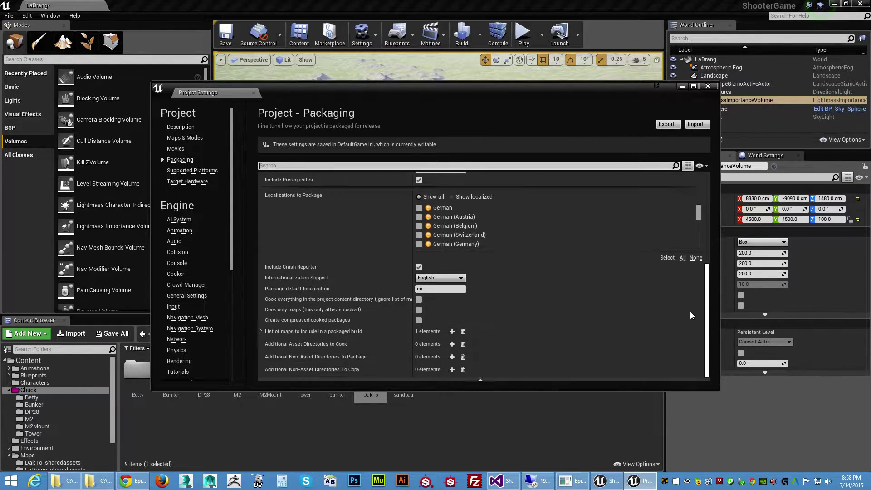
left_click(480, 379)
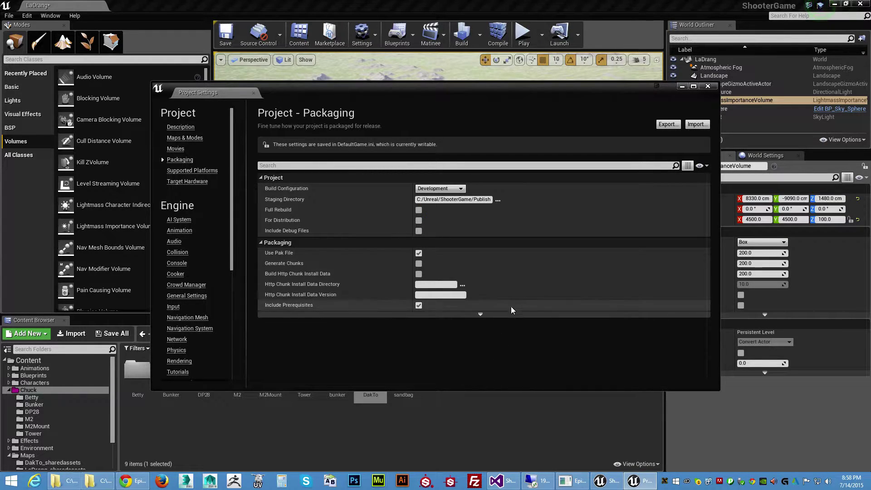
left_click(481, 314)
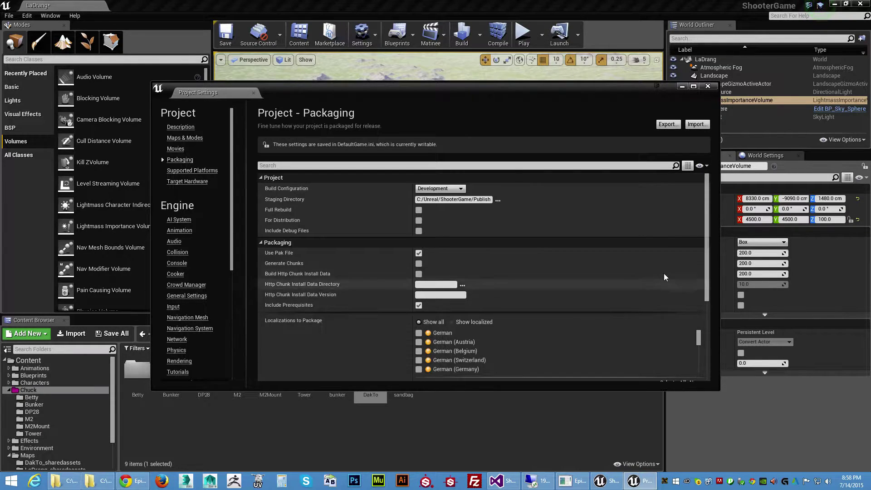
scroll(710, 235, "down", 1)
left_click_drag(710, 235, 706, 314)
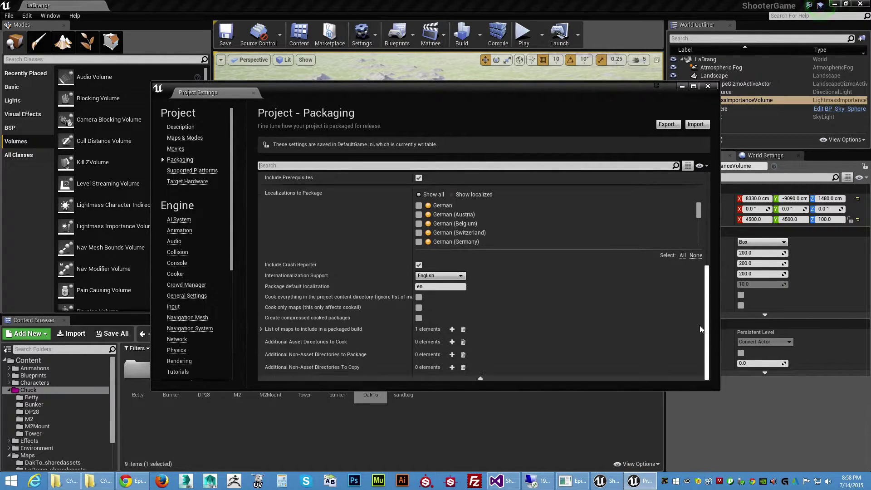
Add LaDrang.umap after DakTo.umap in List of maps to include
left_click(261, 329)
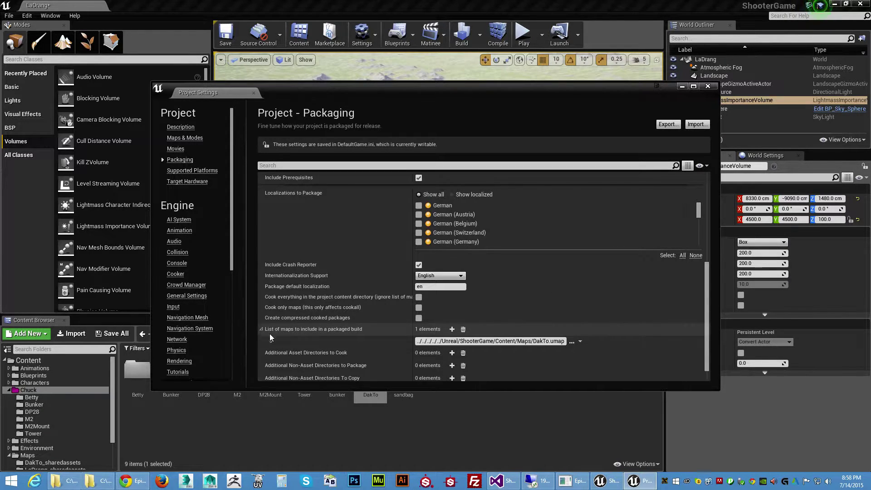
left_click(452, 329)
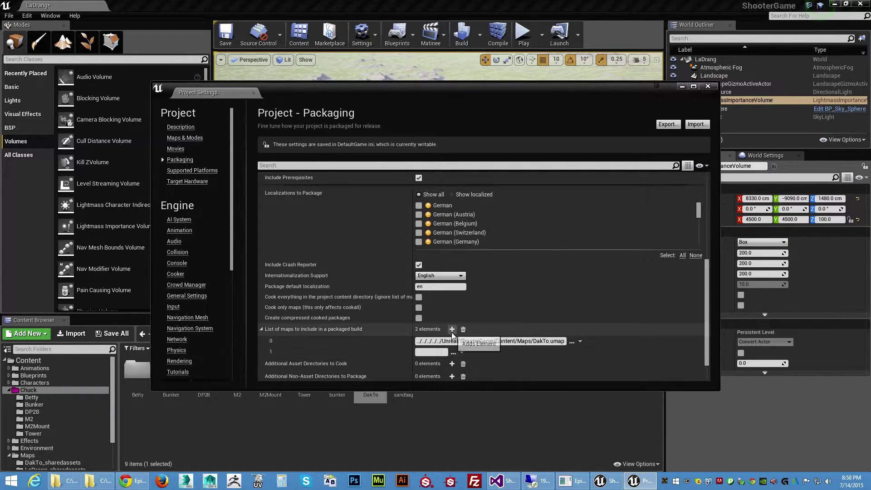
left_click(453, 353)
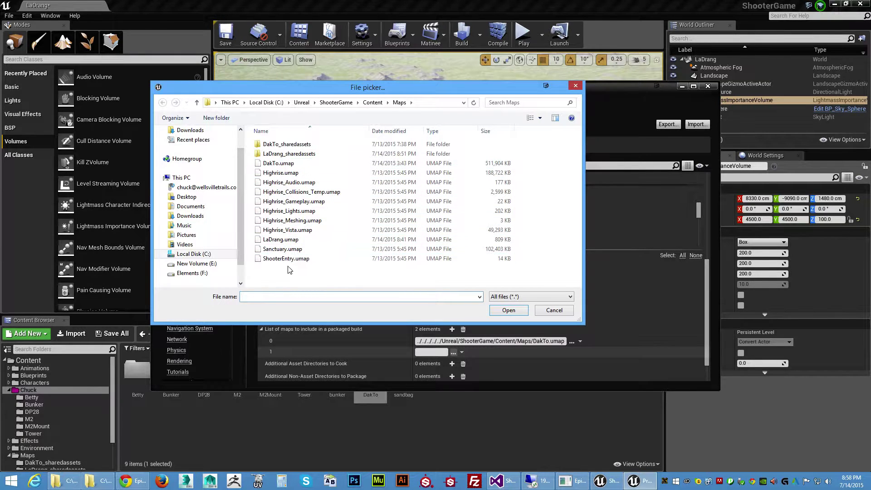
double_click(291, 242)
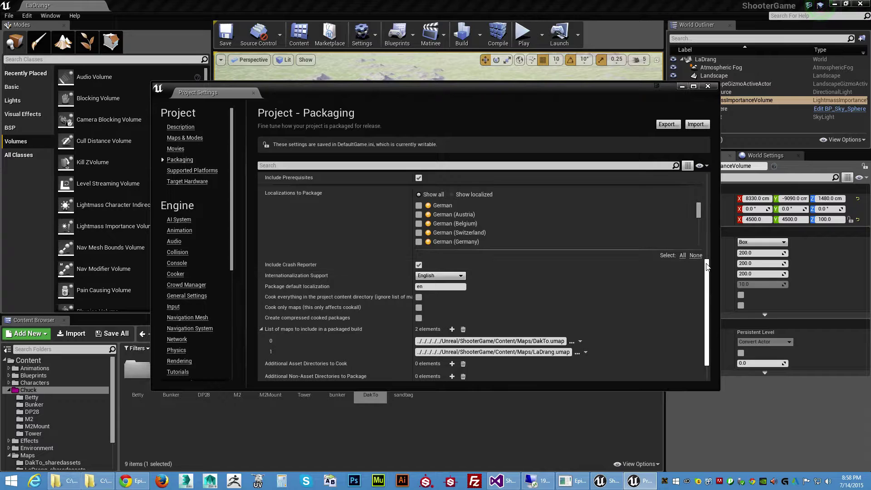
Export the packaging settings to a backup .ini file, then close Project Settings
scroll(704, 291, "down", 1)
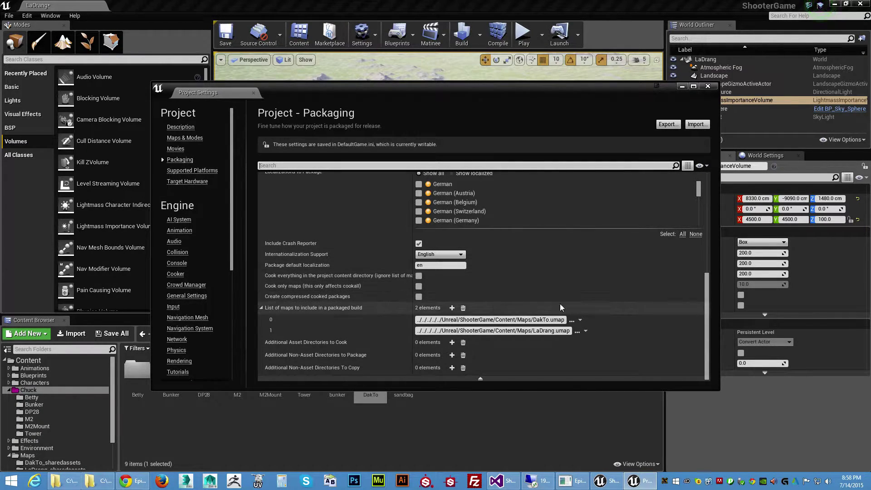
scroll(658, 268, "up", 7)
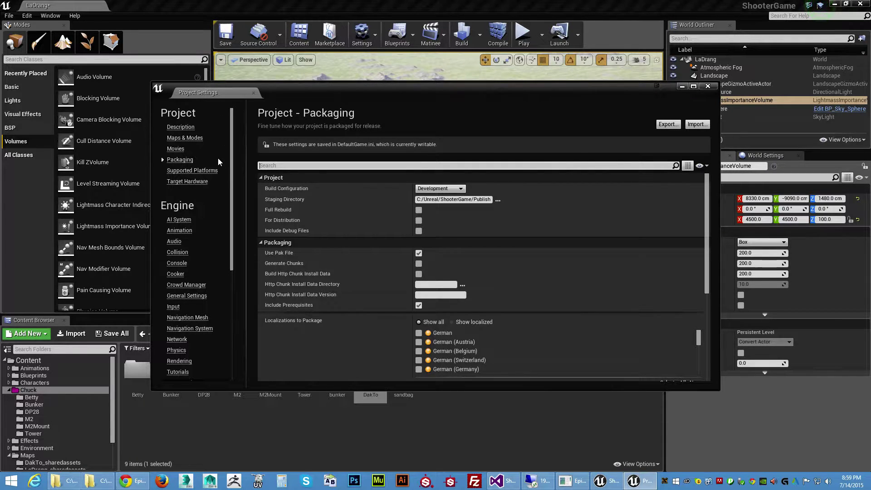
left_click(665, 125)
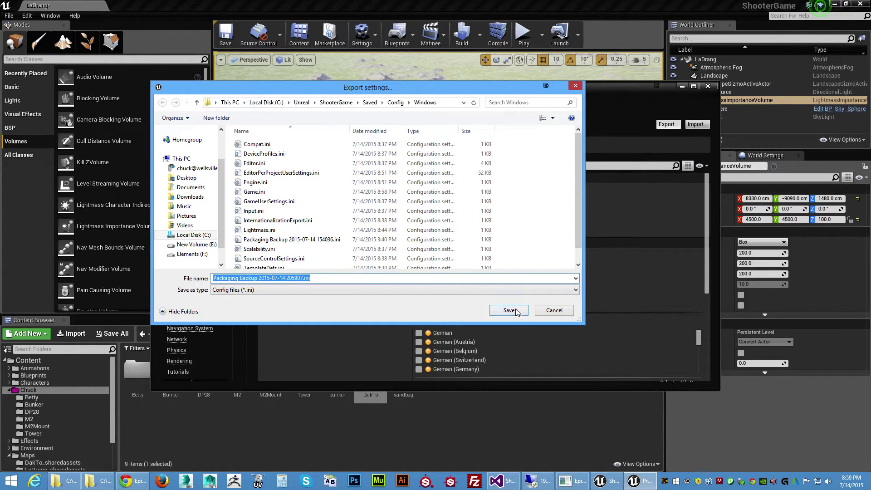
left_click(516, 311)
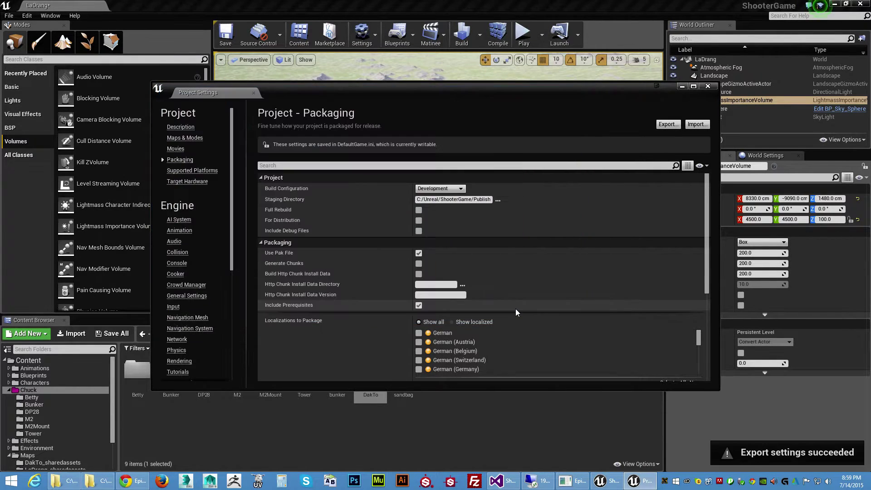
left_click(708, 86)
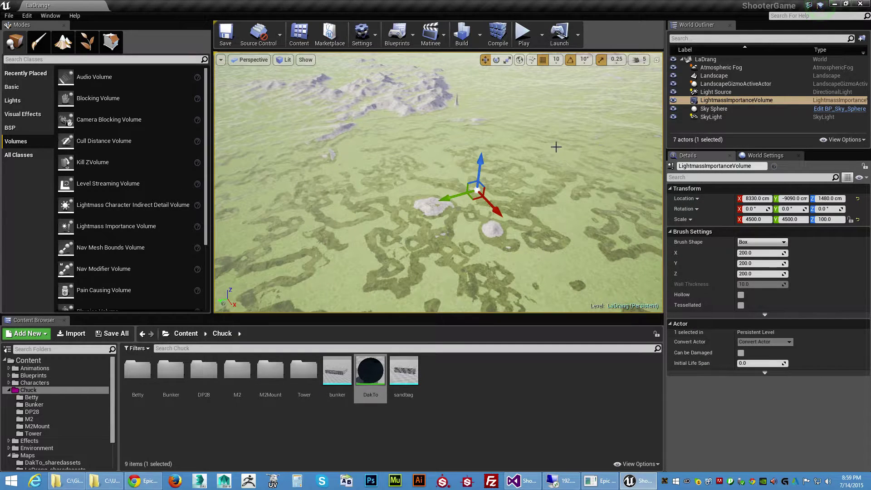
Raise the viewport camera speed from 5 to 6 and fly forward over the terrain
right_click_drag(543, 152, 528, 132)
left_click(638, 60)
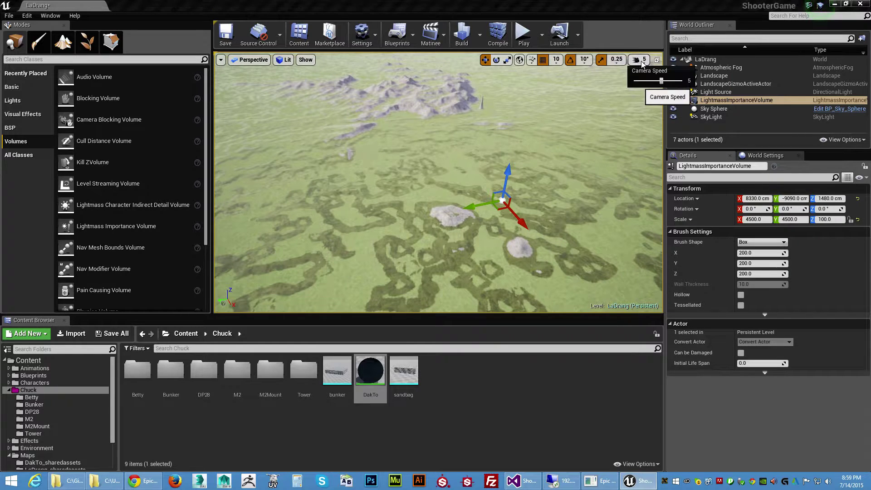
left_click_drag(660, 80, 668, 81)
right_click_drag(529, 136, 528, 120)
key("w")
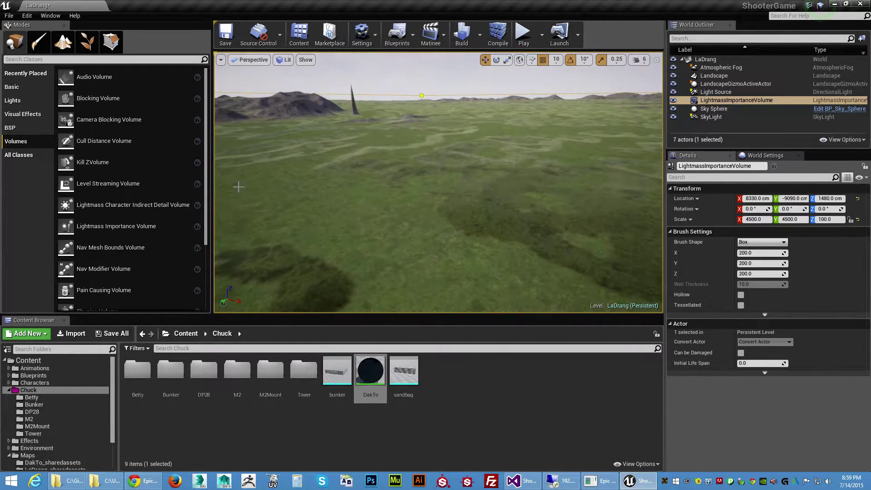
Place three Player Start actors on the terrain from the Basic modes list
left_click(22, 89)
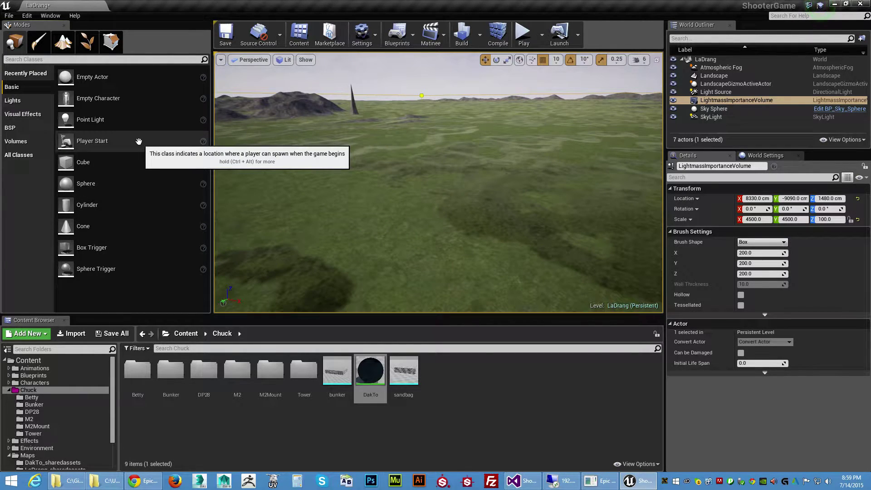
left_click_drag(139, 142, 382, 223)
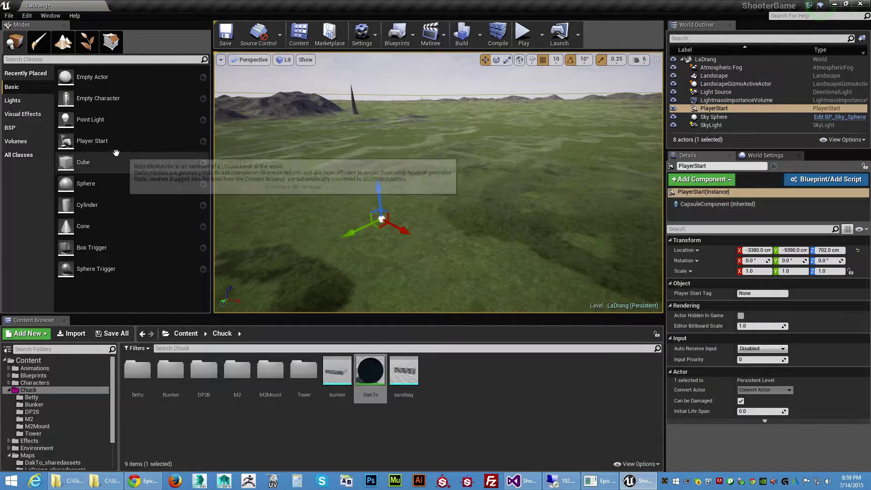
left_click_drag(516, 204, 546, 199)
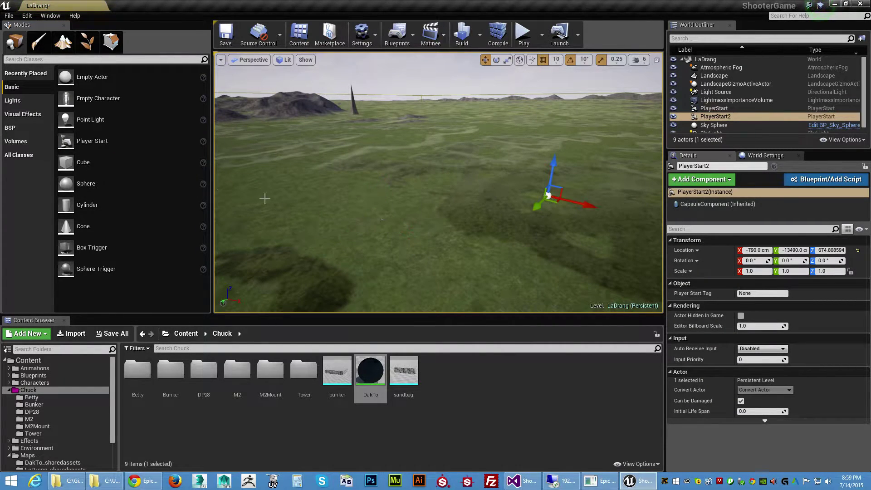
left_click_drag(242, 166, 322, 164)
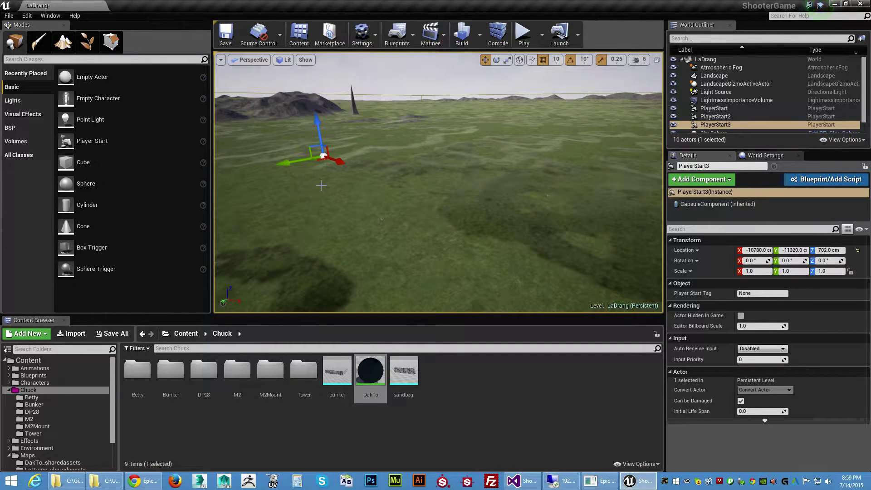
Save All, saving the LaDrang level and its landscape layer files
left_click(118, 333)
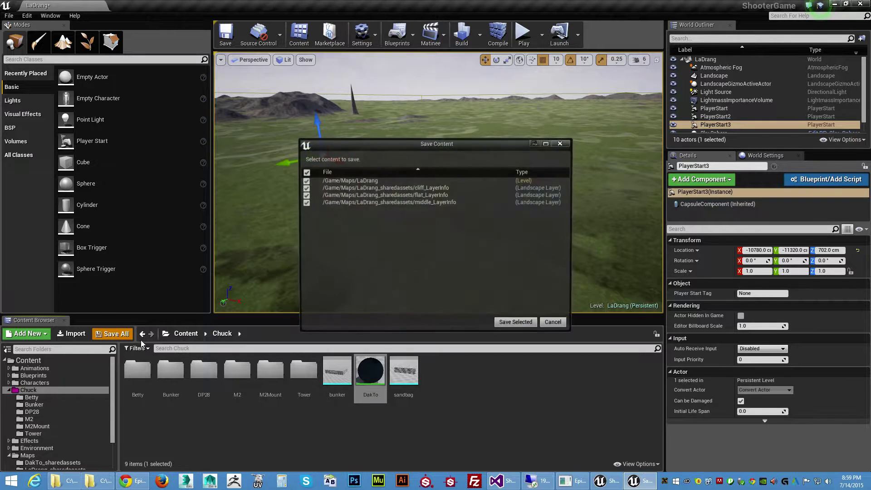
left_click(514, 325)
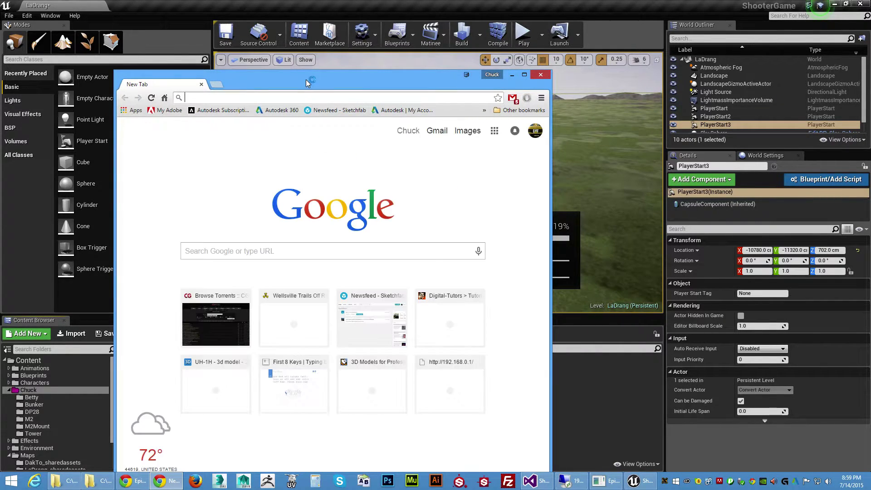
Close the Chrome New Tab window with Ctrl+W
key("ctrl+w")
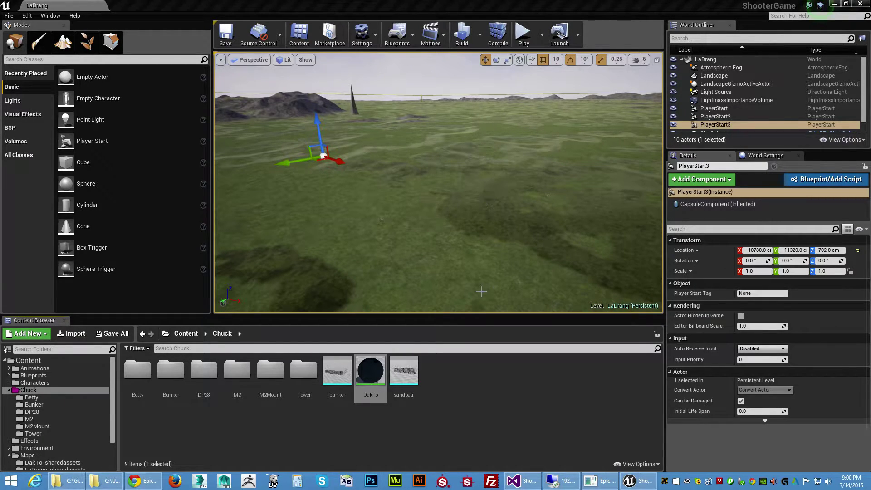
Bring the ShooterGame Visual Studio solution to the front from the taskbar
left_click(513, 482)
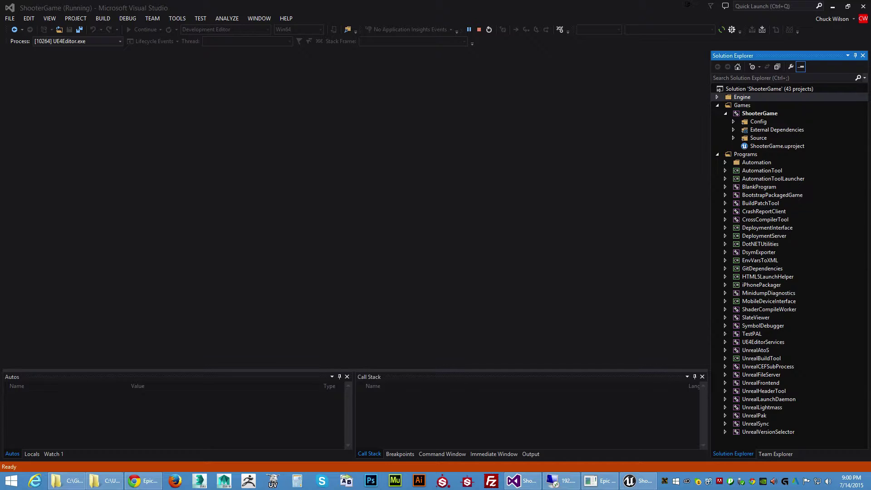
Paste ShooterMainMenu.cpp into the Solution Explorer search box
left_click(740, 78)
right_click(740, 79)
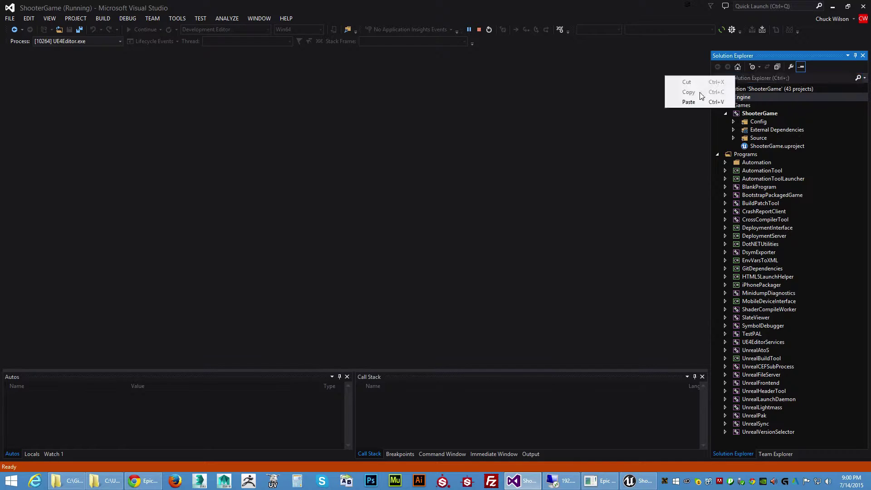
left_click(688, 102)
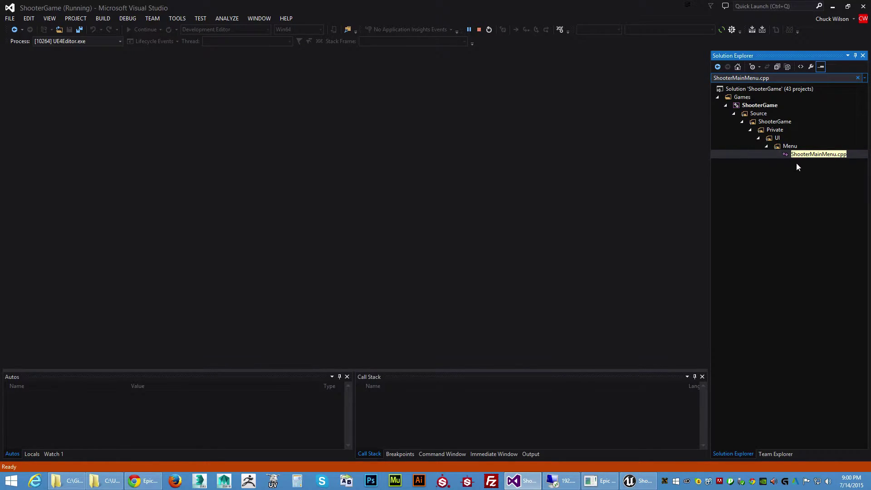
Open ShooterMainMenu.cpp and change MAX_BOT_COUNT from 25 to 50
double_click(786, 154)
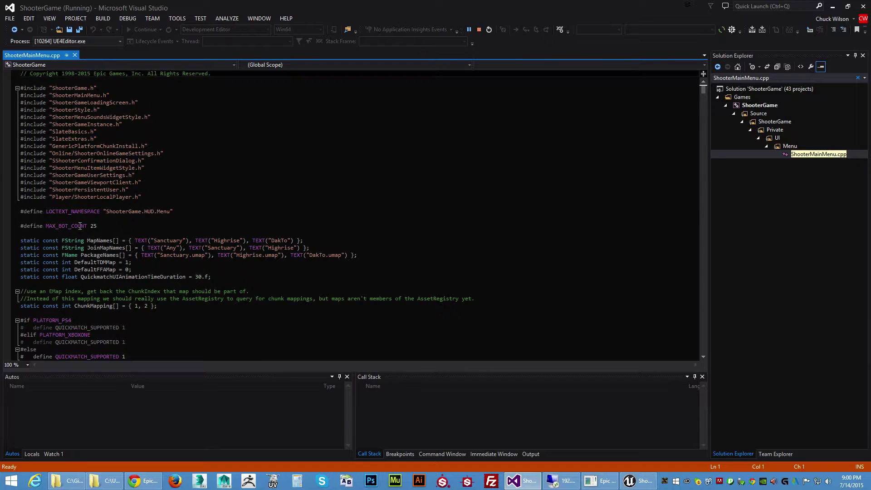
mouse_move(88, 229)
double_click(94, 226)
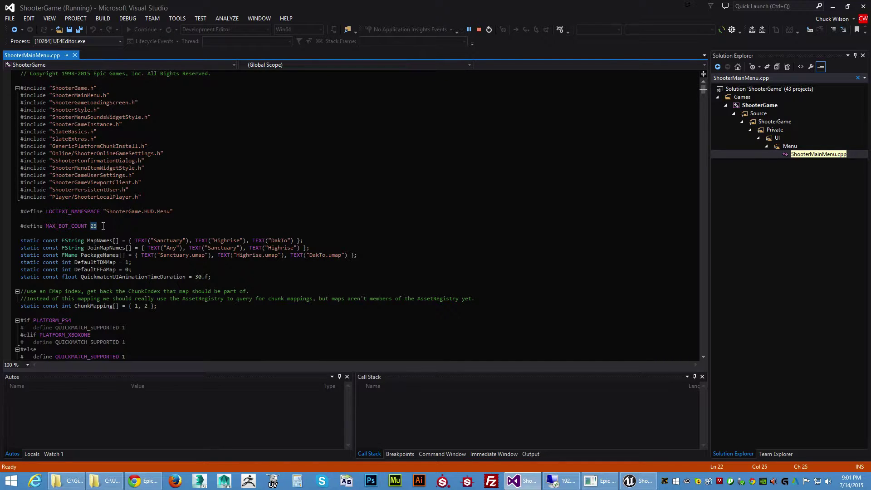
type("50")
left_click(317, 241)
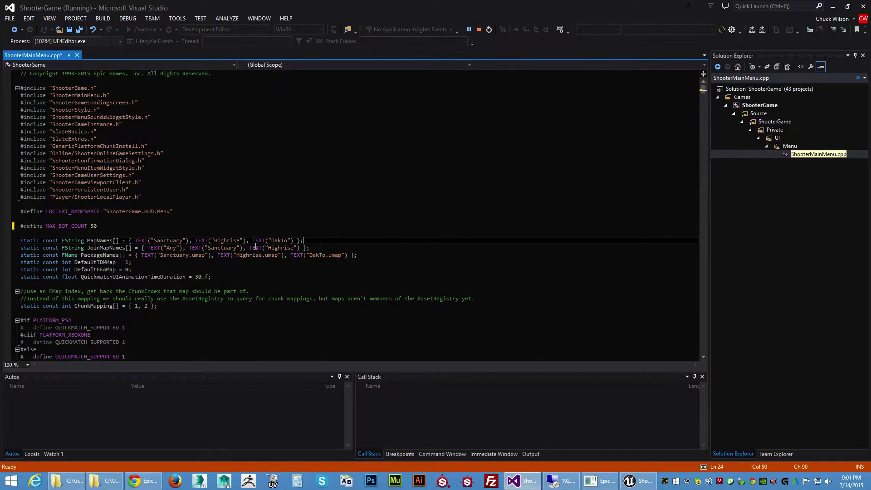
Duplicate the DakTo entry in MapNames and rename the copy to LaDrang
left_click_drag(246, 240, 295, 240)
right_click(284, 243)
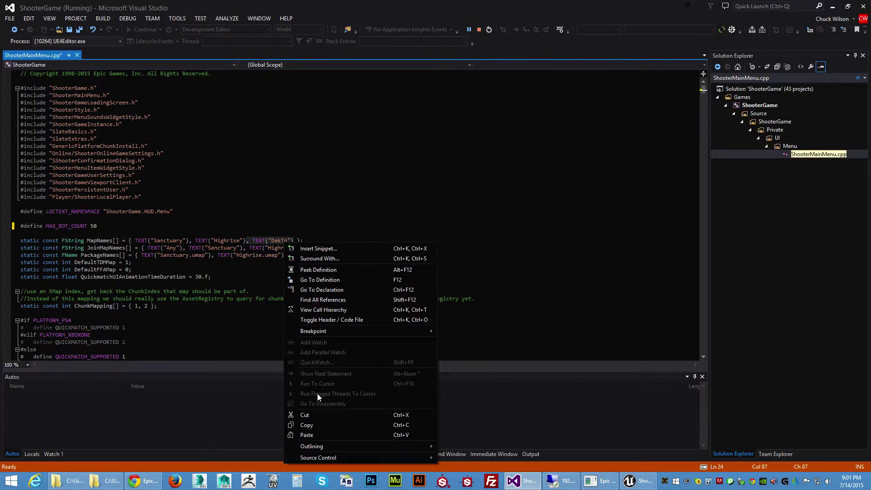
left_click(308, 426)
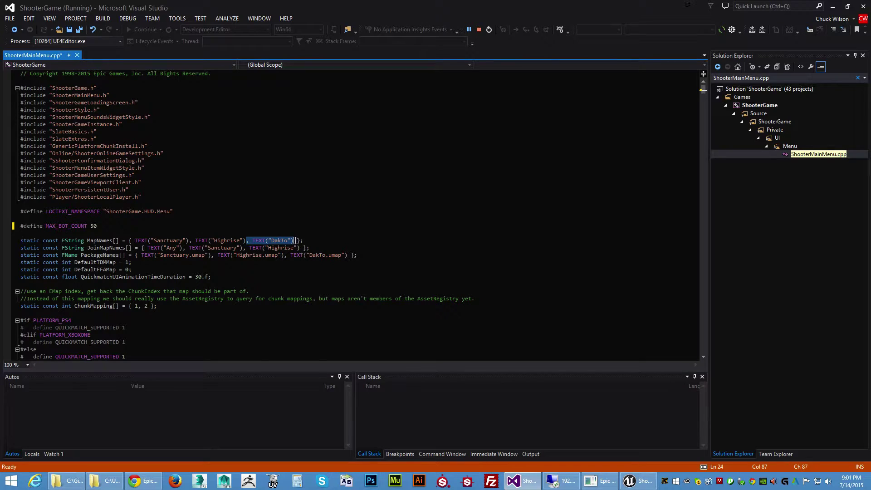
left_click(294, 241)
right_click(294, 241)
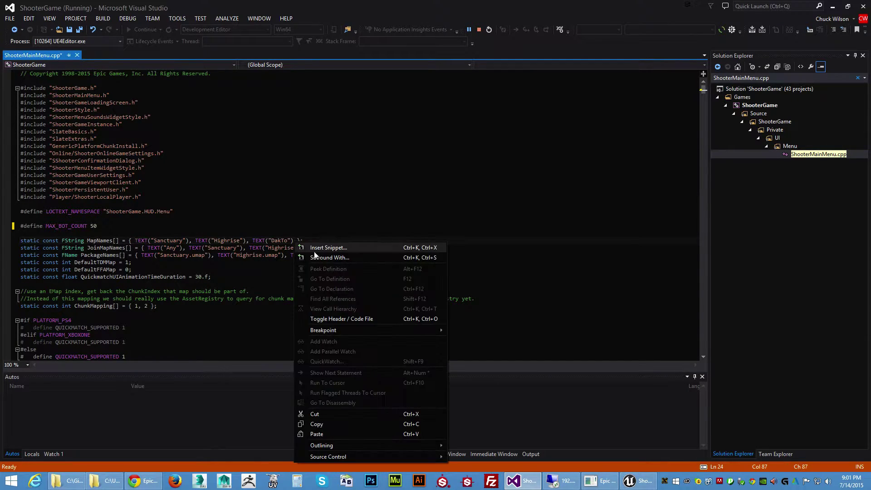
left_click(323, 433)
key("Left")
key("Left")
key("Left")
key("Left")
key("Left")
key("Left")
key("Left")
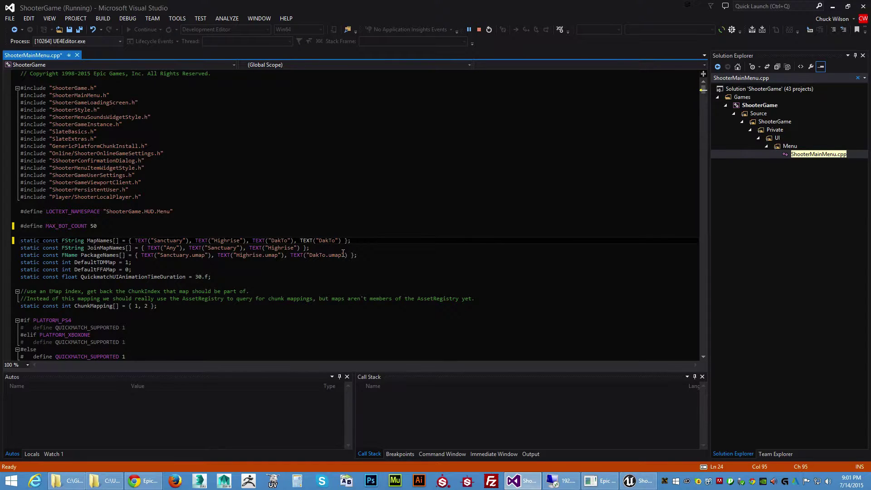
key("Delete")
key("Delete")
key("Delete")
key("Delete")
key("Delete")
type("LaDrang")
Add a LaDrang.umap entry after DakTo.umap in PackageNames and save ShooterMainMenu.cpp
left_click(287, 257)
left_click_drag(287, 257, 346, 256)
key("shift+Left")
key("shift+Left")
key("shift+Left")
key("shift+Left")
key("shift+Left")
key("shift+Left")
key("shift+Left")
key("shift+Left")
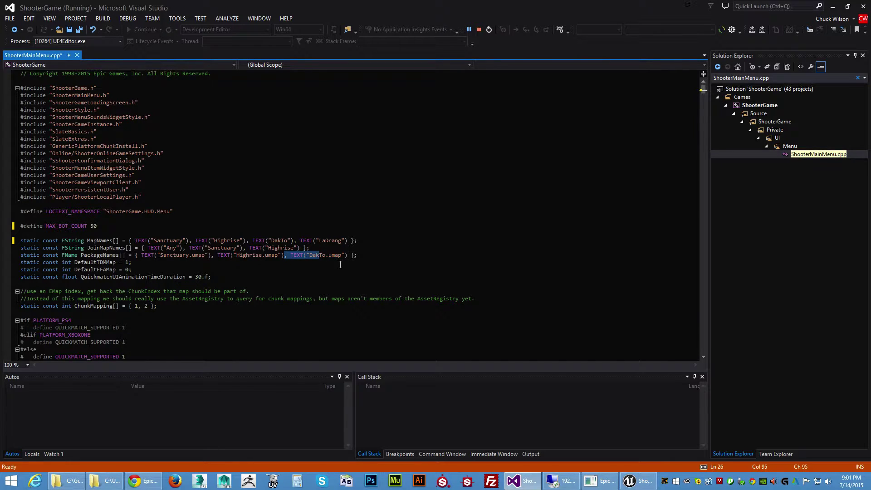
left_click(347, 256)
right_click(347, 256)
left_click(367, 222)
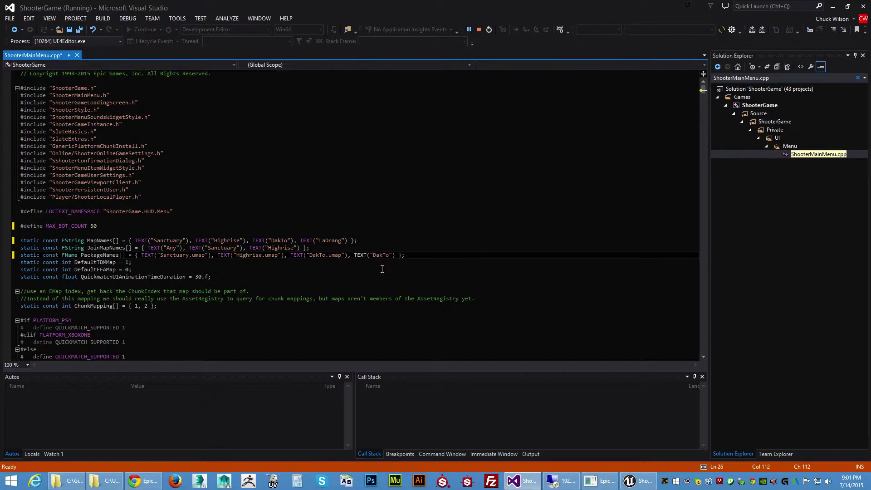
key("Delete")
key("Delete")
key("Delete")
key("Delete")
key("Delete")
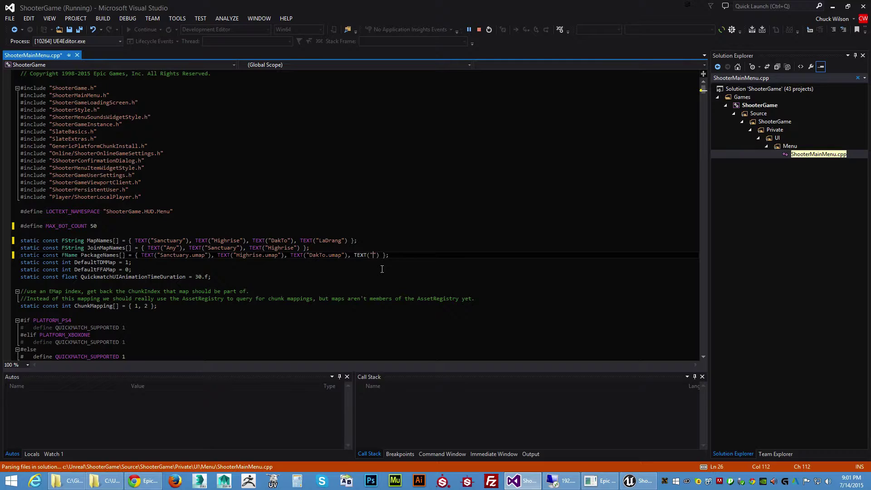
type("LaDrang.umap")
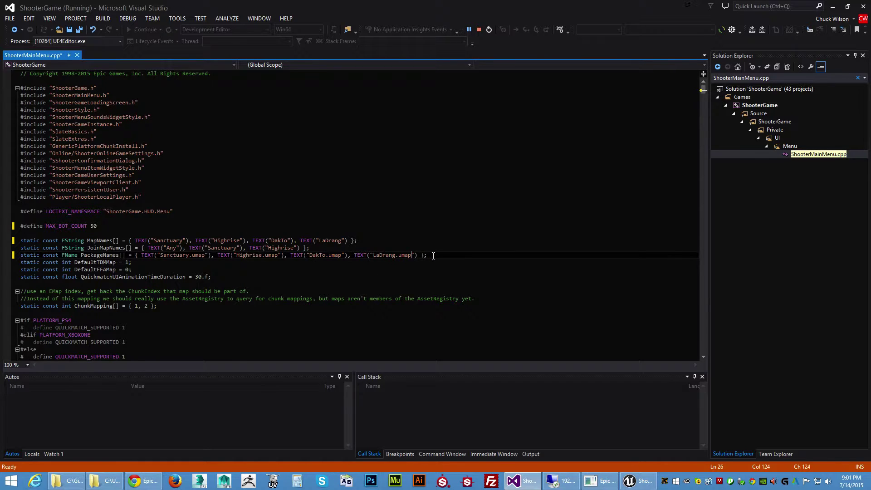
key("ctrl+s")
Switch from the Unreal Editor back to ShooterMainMenu.cpp in Visual Studio
left_click(640, 481)
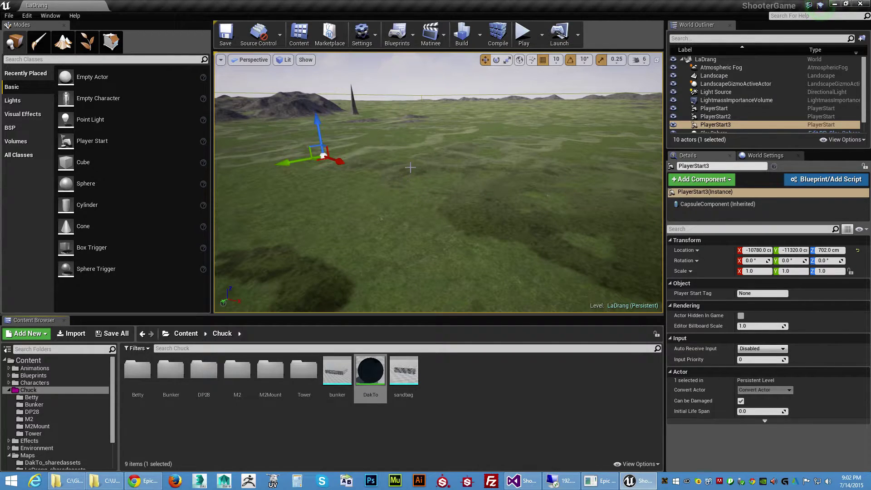
left_click(528, 486)
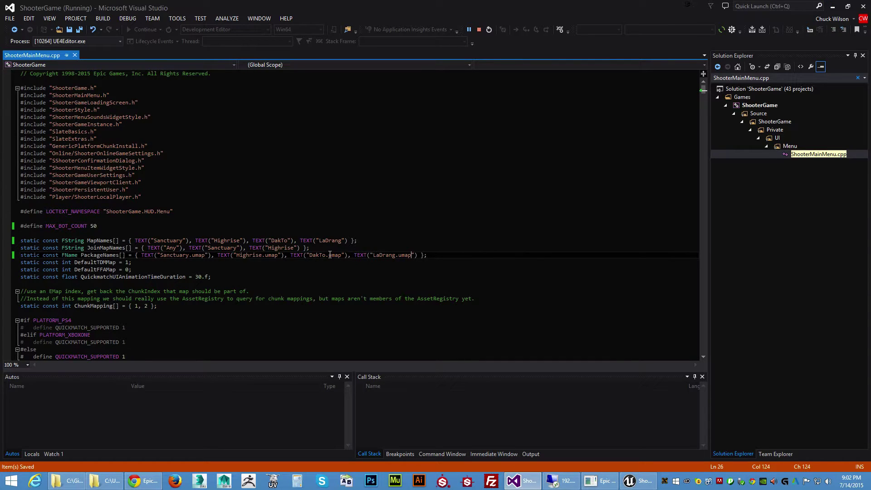
Stop debugging, relaunch with Local Windows Debugger, and confirm rebuilding the out-of-date project
left_click(479, 30)
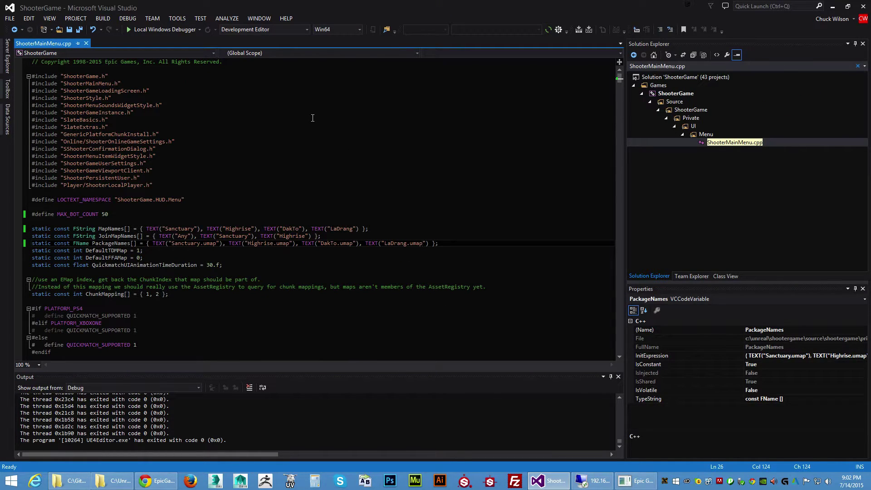
left_click(168, 29)
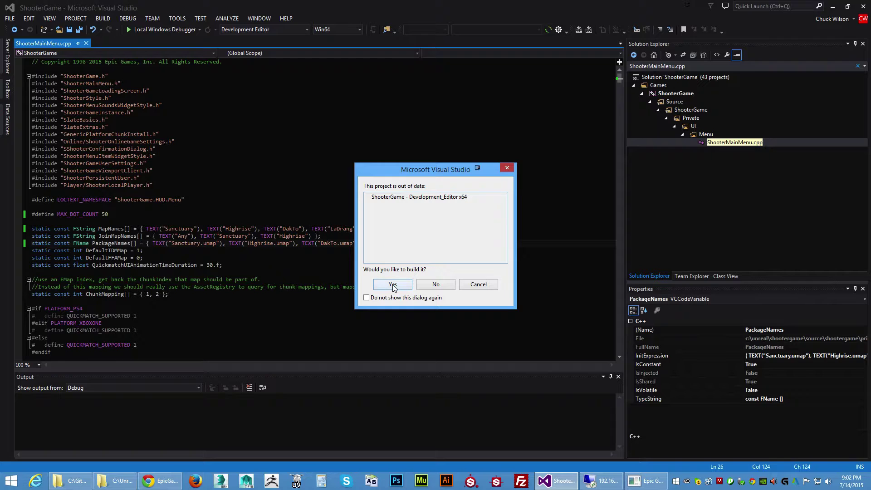
left_click(394, 285)
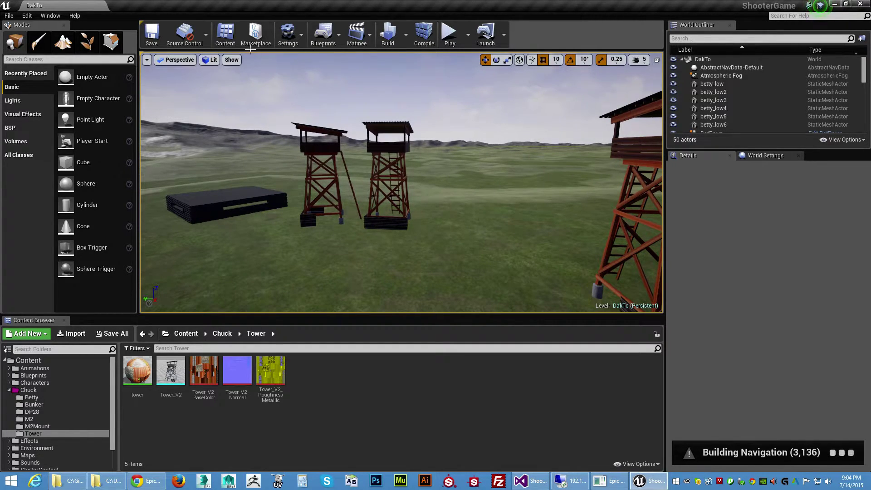
Load the LaDrang map through File > Open Level
left_click(9, 16)
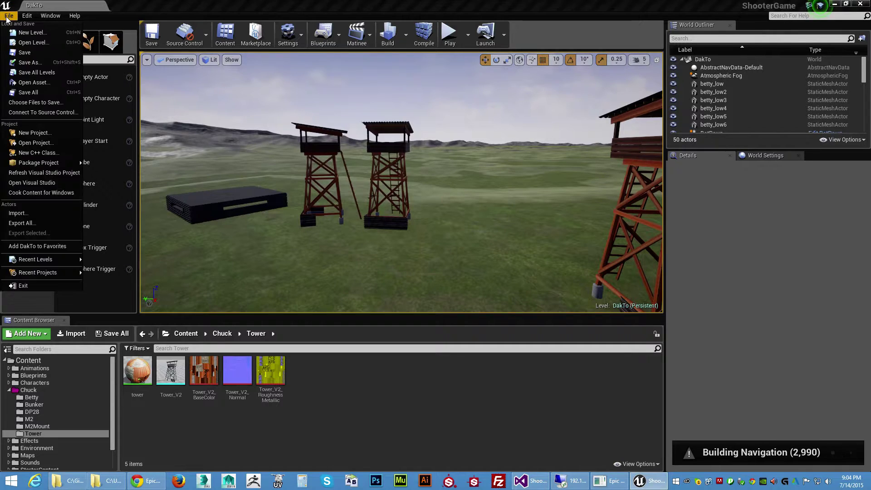
left_click(21, 43)
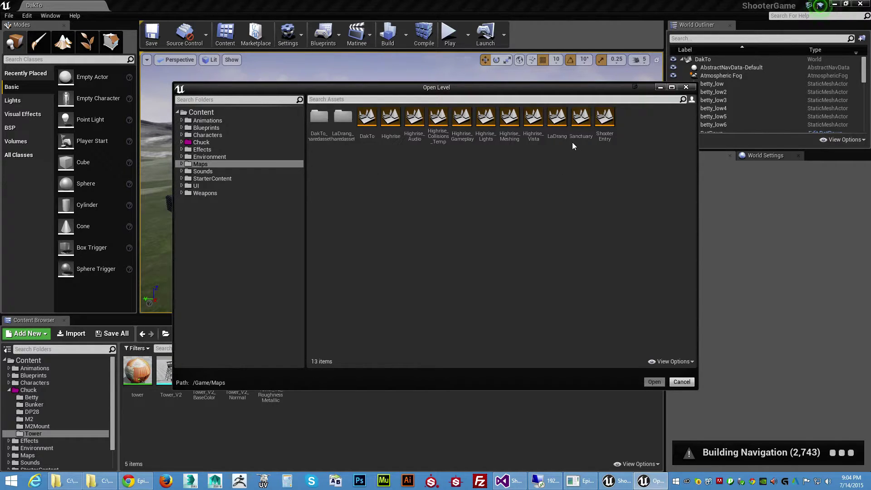
left_click(558, 119)
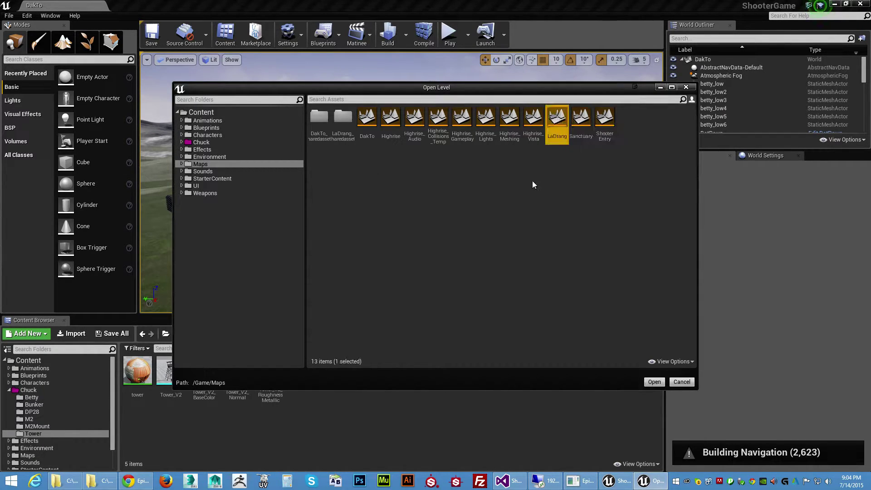
left_click(655, 382)
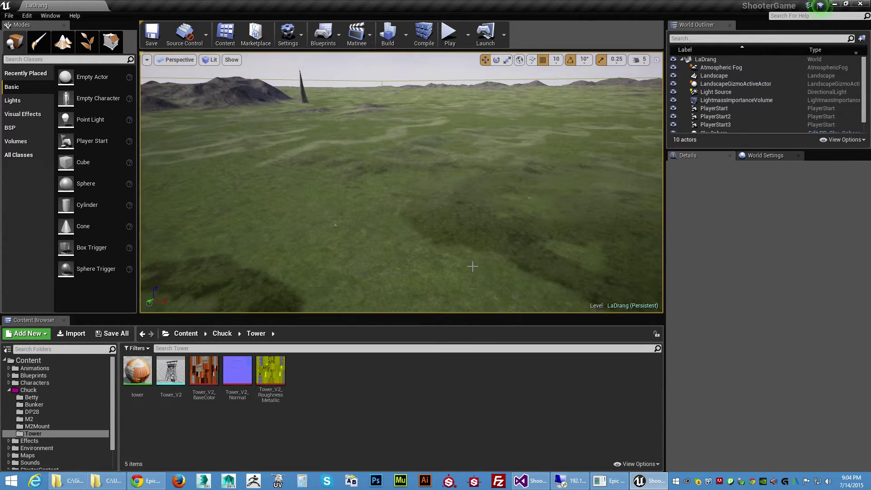
Look around the LaDrang terrain and select the Landscape actor to show its details
right_click_drag(469, 244, 438, 242)
right_click_drag(393, 223, 432, 219)
left_click(431, 219)
right_click(482, 229)
left_click(481, 201)
mouse_move(481, 202)
right_mouse_down()
mouse_move(480, 181)
mouse_move(482, 200)
right_mouse_up()
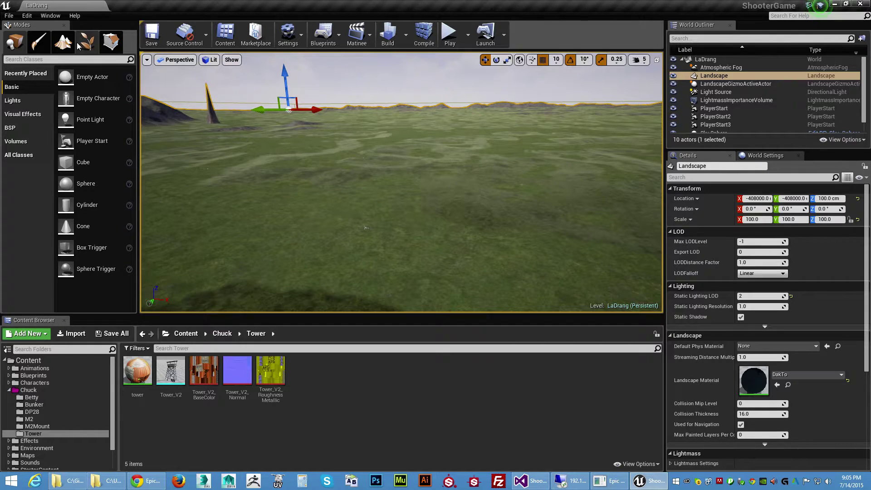
Choose Package Project > Windows > Windows (64-bit) from the File menu
left_click(8, 15)
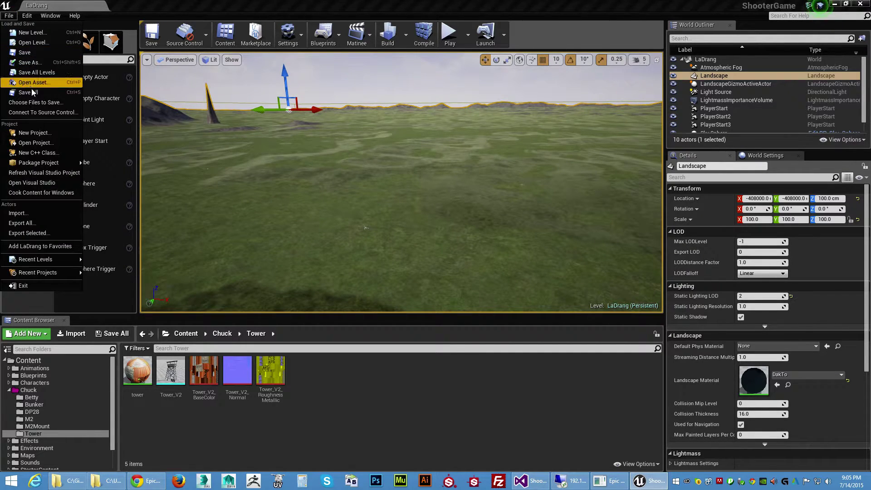
mouse_move(50, 164)
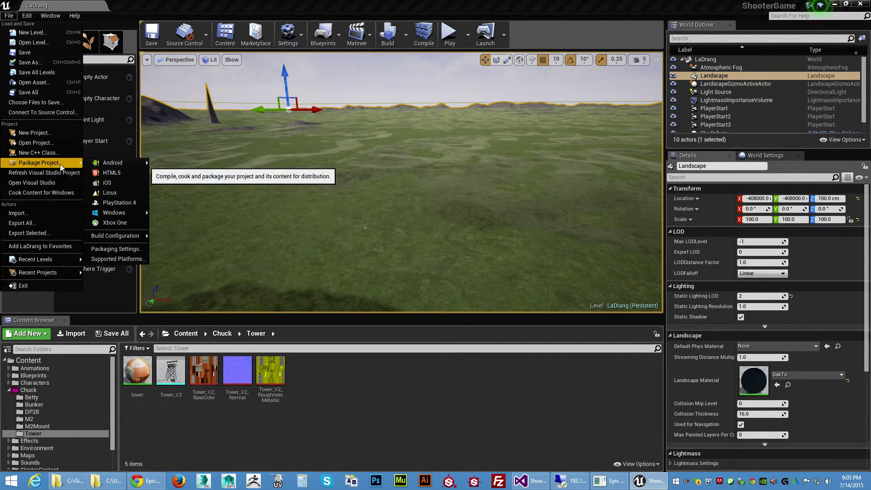
mouse_move(114, 213)
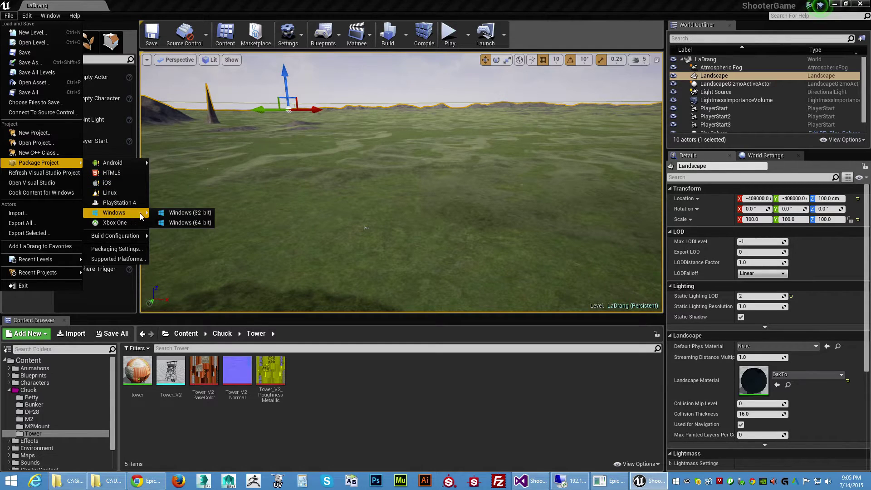
left_click(191, 222)
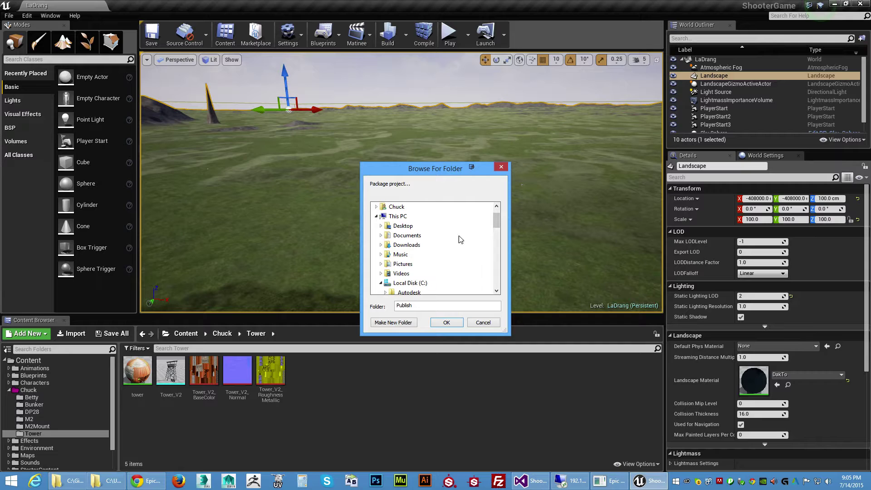
Browse to Unreal > ShooterGame > Publish and confirm it as the packaging destination
left_click_drag(495, 220, 500, 245)
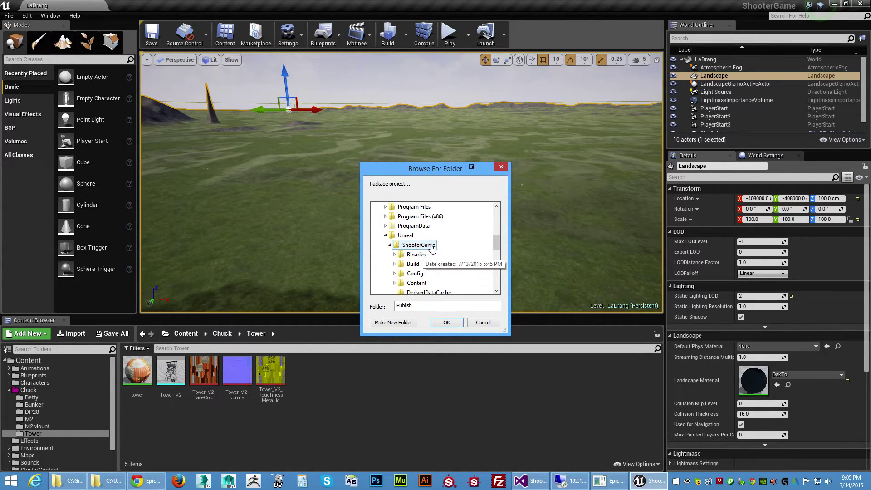
scroll(494, 240, "down", 1)
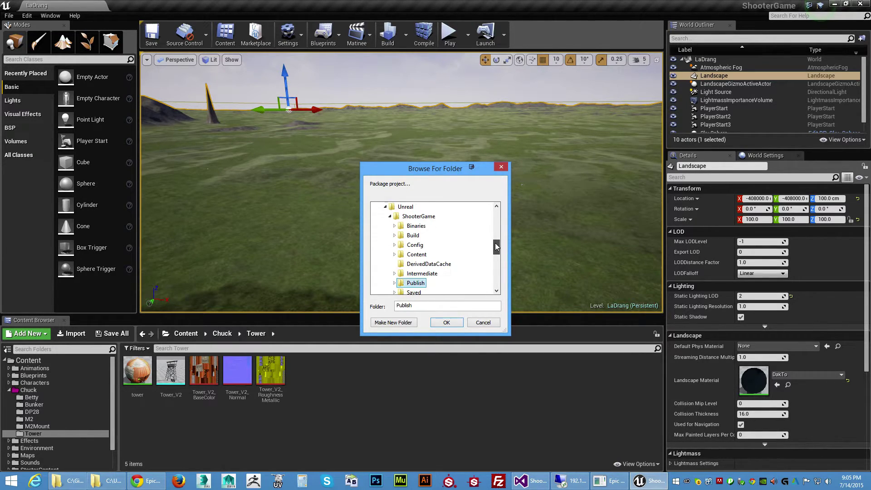
left_click(447, 322)
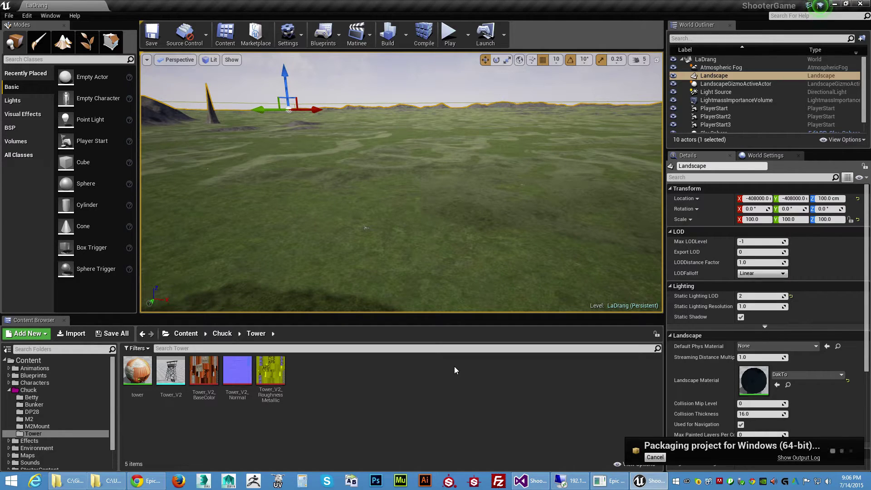
Open the World Settings tab and scroll down to its Lightmass section
left_click(764, 157)
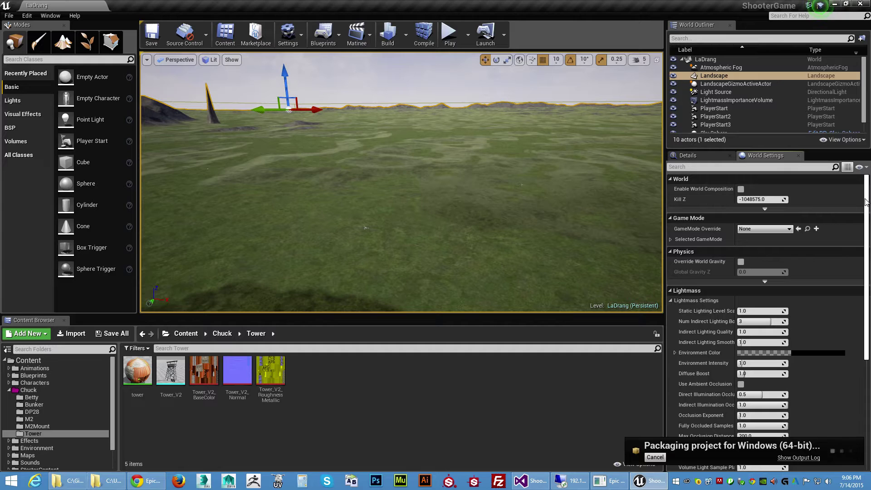
left_click_drag(868, 202, 868, 300)
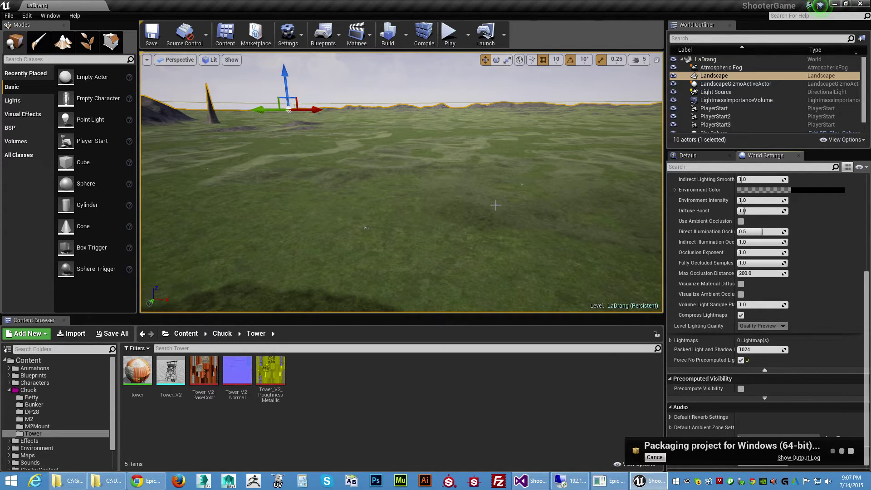
Raise the viewport camera speed to 8 and fly over the LaDrang terrain toward the horizon
right_click_drag(494, 209, 495, 209)
left_click(640, 60)
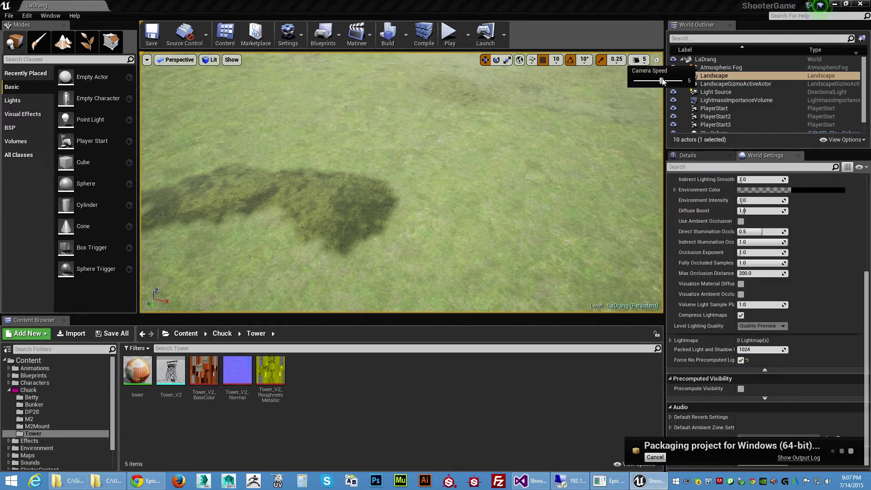
right_click_drag(500, 151, 498, 159)
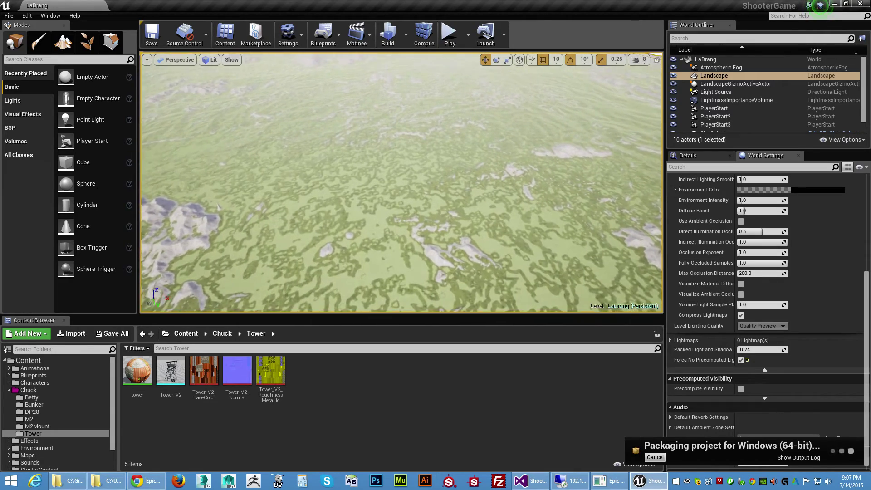
right_click_drag(526, 299, 526, 298)
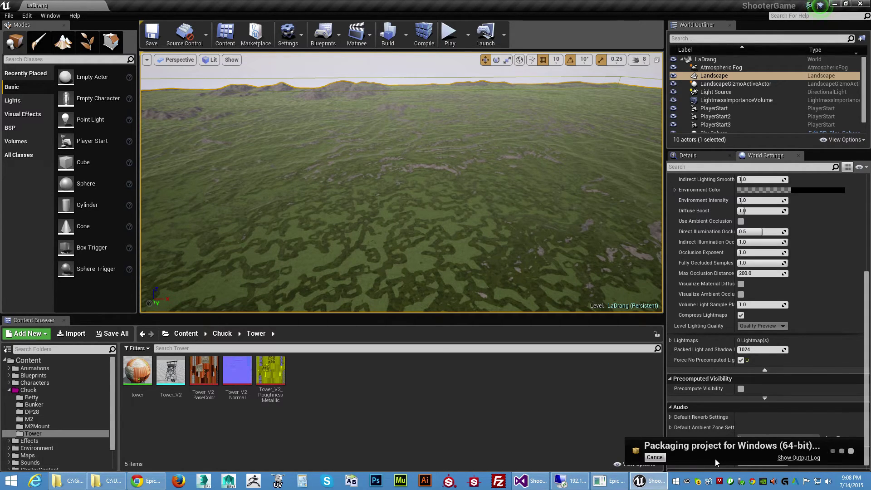
Open the Output Log from the packaging notification's Show Output Log link
left_click(800, 458)
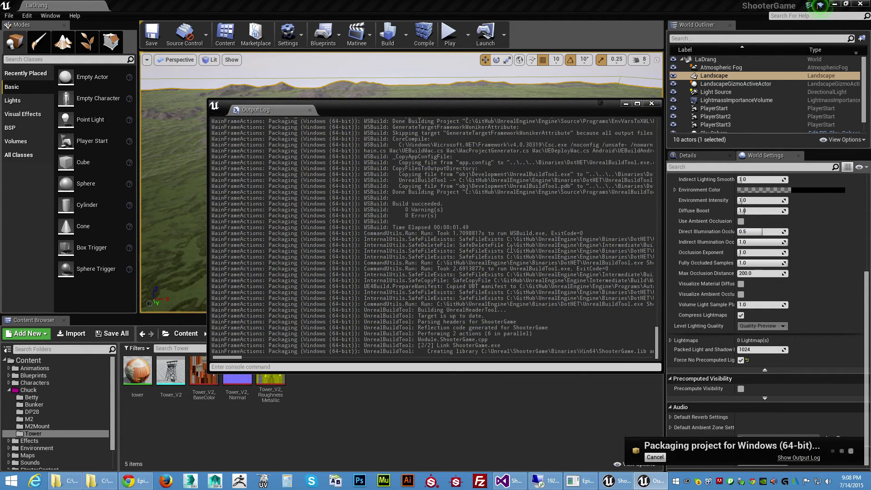